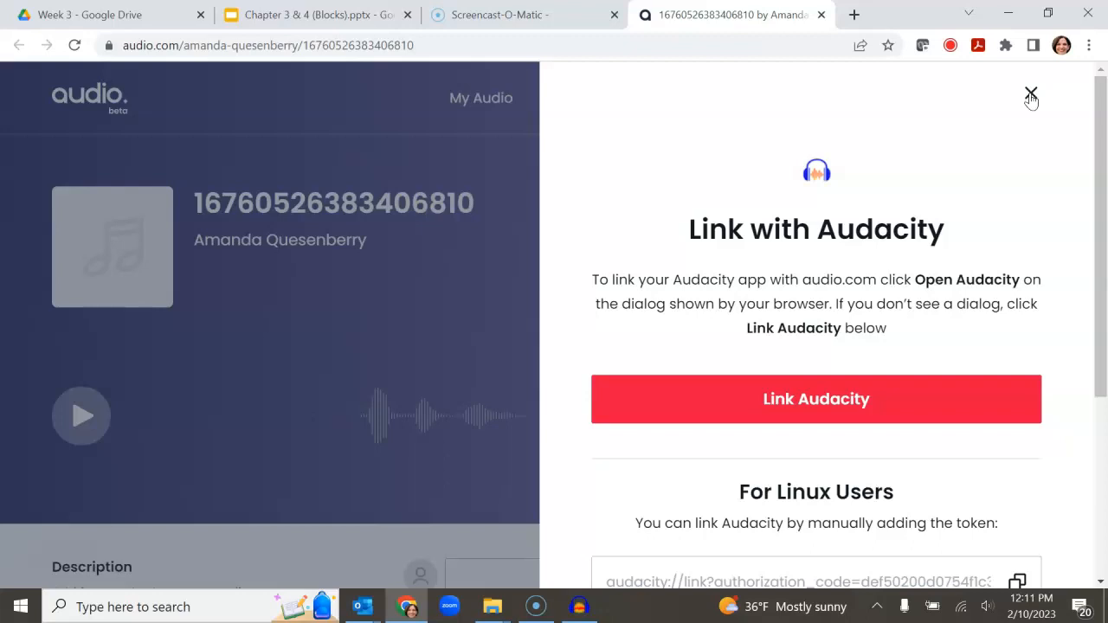
Close the Link with Audacity panel and download the audio recording in MP3 format
{"action": "left_click", "coordinate": [1029, 94]}
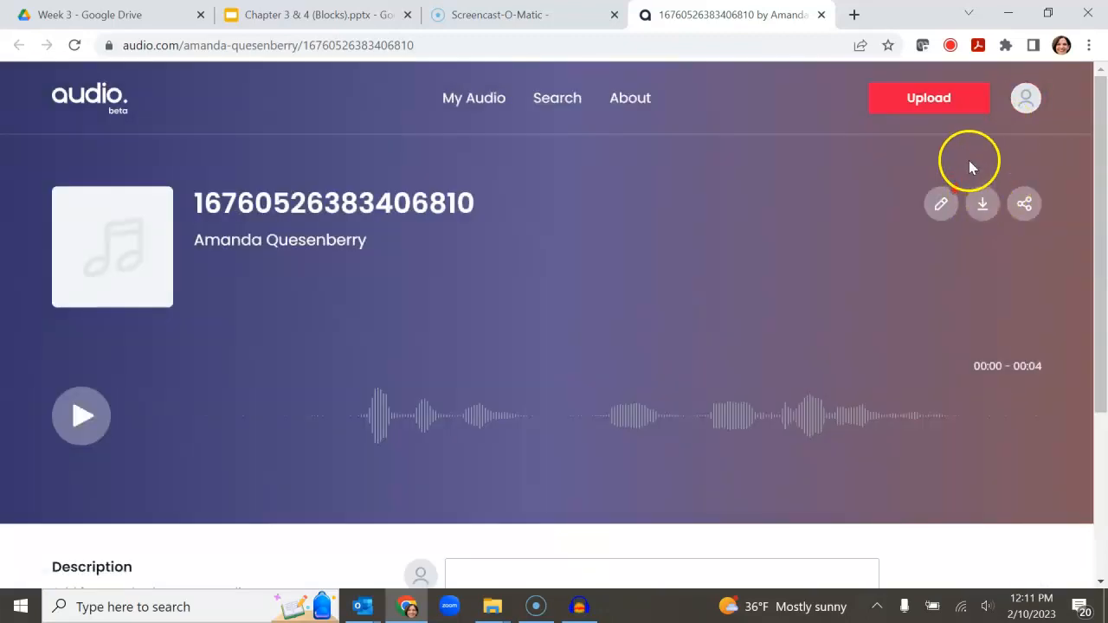
{"action": "left_click", "coordinate": [987, 208]}
{"action": "left_click", "coordinate": [994, 206]}
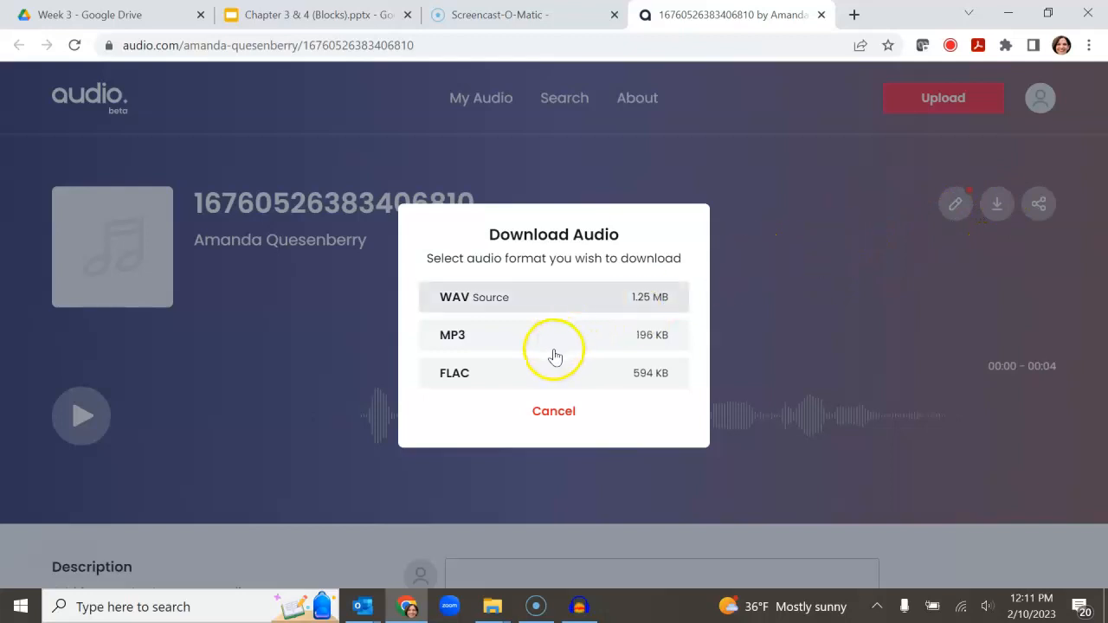
{"action": "left_click", "coordinate": [464, 338]}
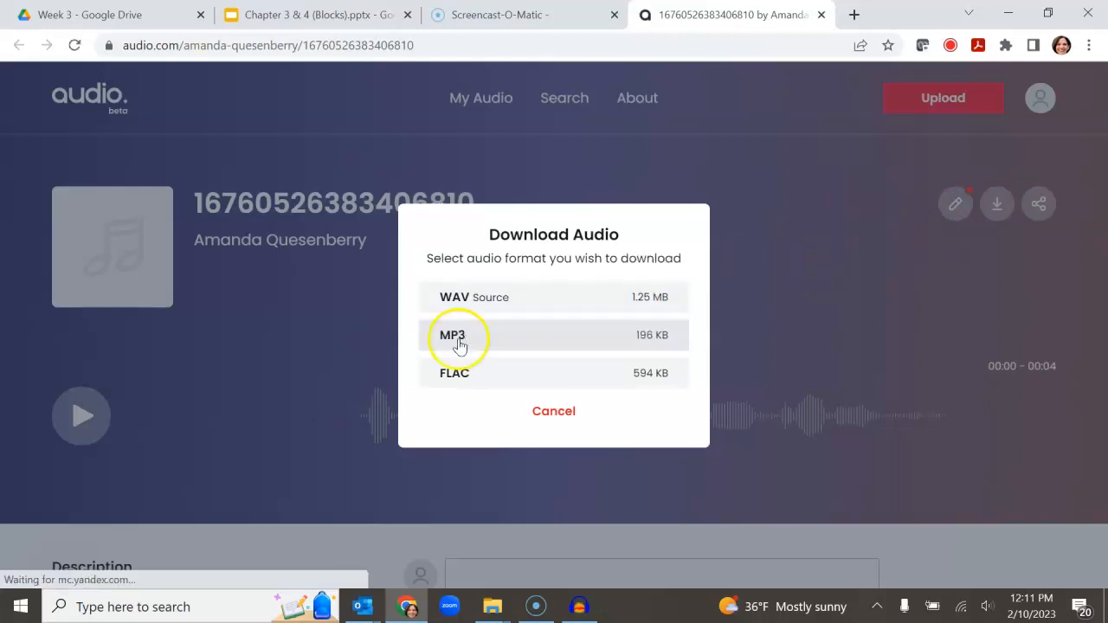
{"action": "left_click", "coordinate": [401, 391]}
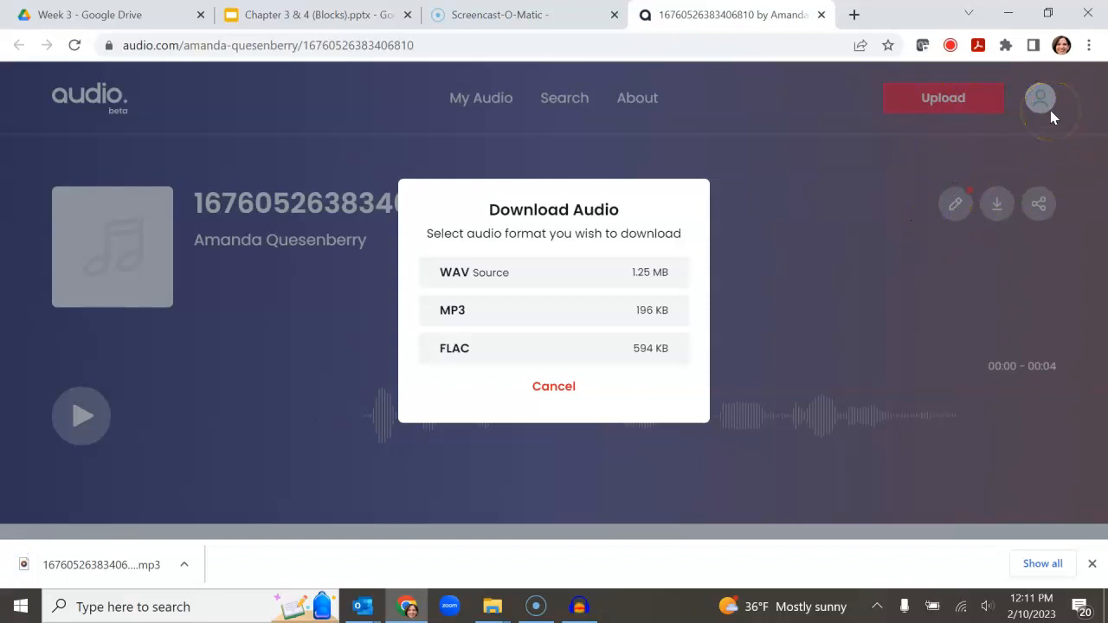
Show the downloaded MP3 in its folder and locate it in Downloads
{"action": "left_click", "coordinate": [183, 566]}
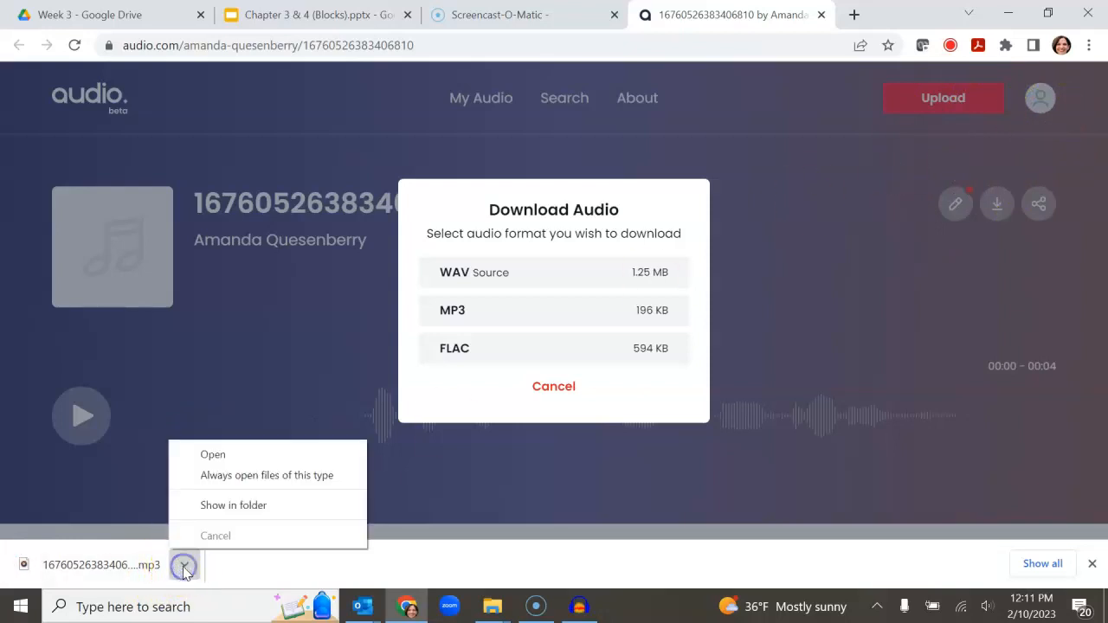
{"action": "left_click", "coordinate": [247, 509]}
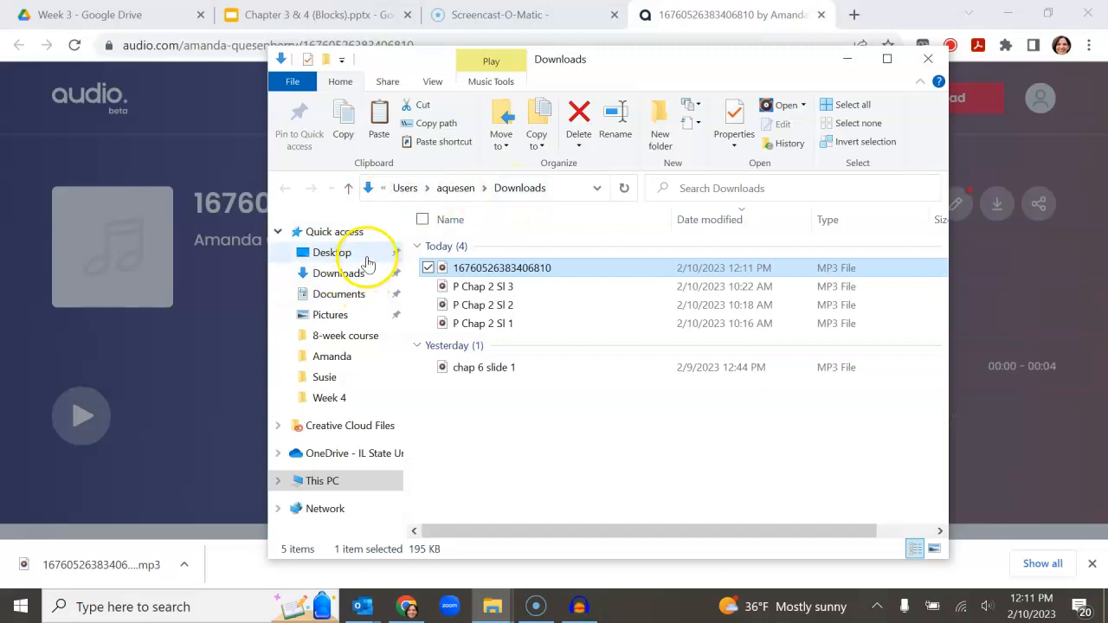
{"action": "left_click", "coordinate": [336, 274]}
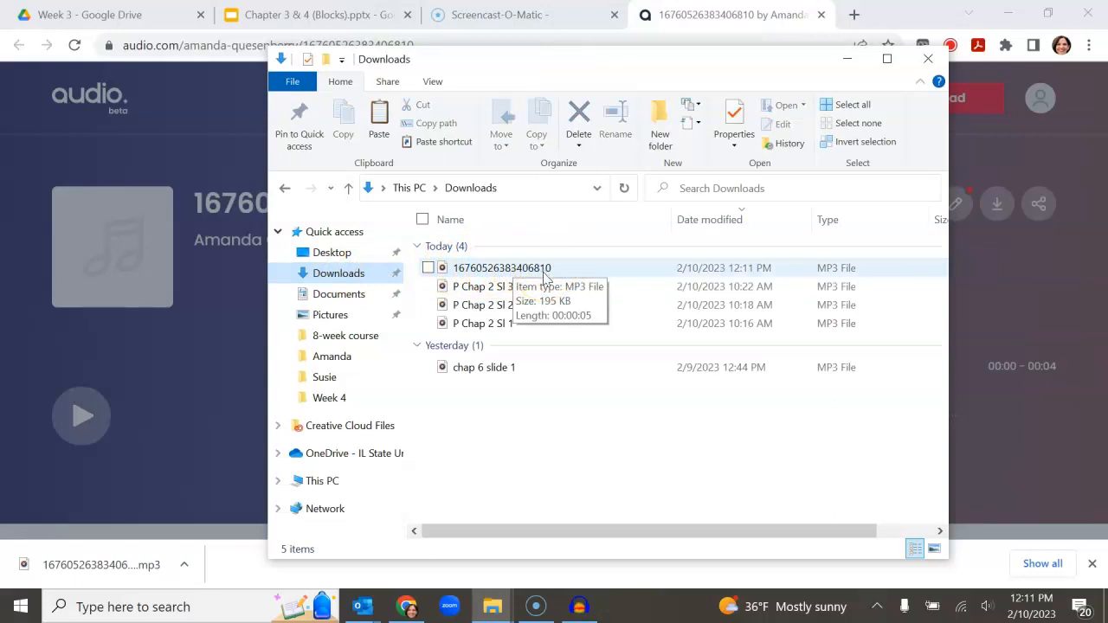
{"action": "left_click", "coordinate": [538, 285]}
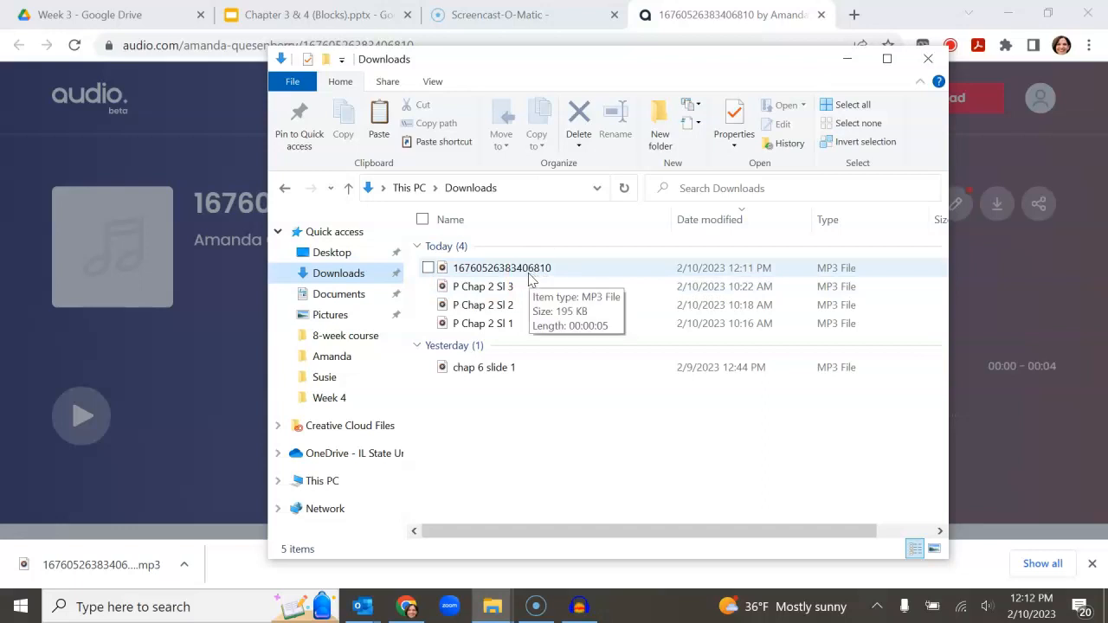
{"action": "left_click", "coordinate": [532, 270]}
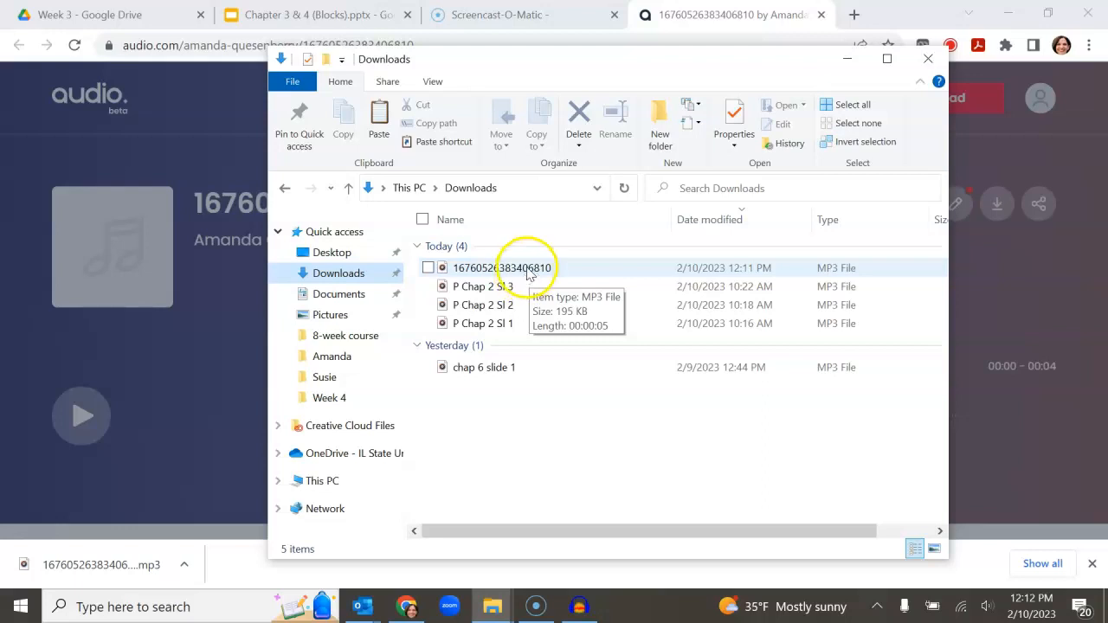
Rename the newly downloaded MP3 file to "Chap 3 Sl 1"
{"action": "left_click", "coordinate": [526, 268]}
{"action": "right_click", "coordinate": [526, 268]}
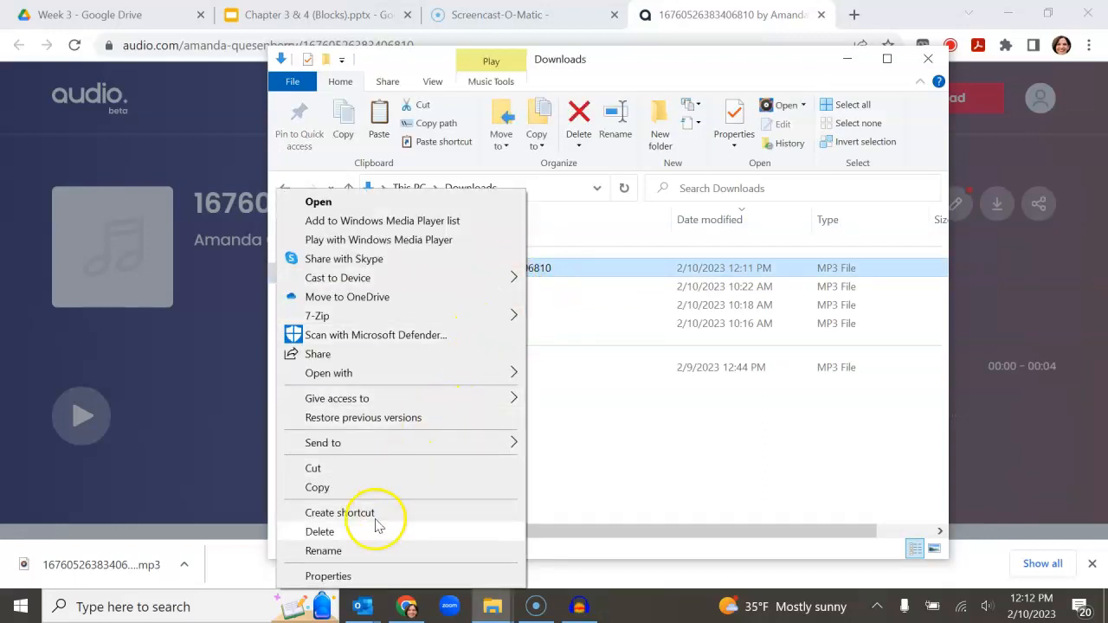
{"action": "left_click", "coordinate": [329, 551]}
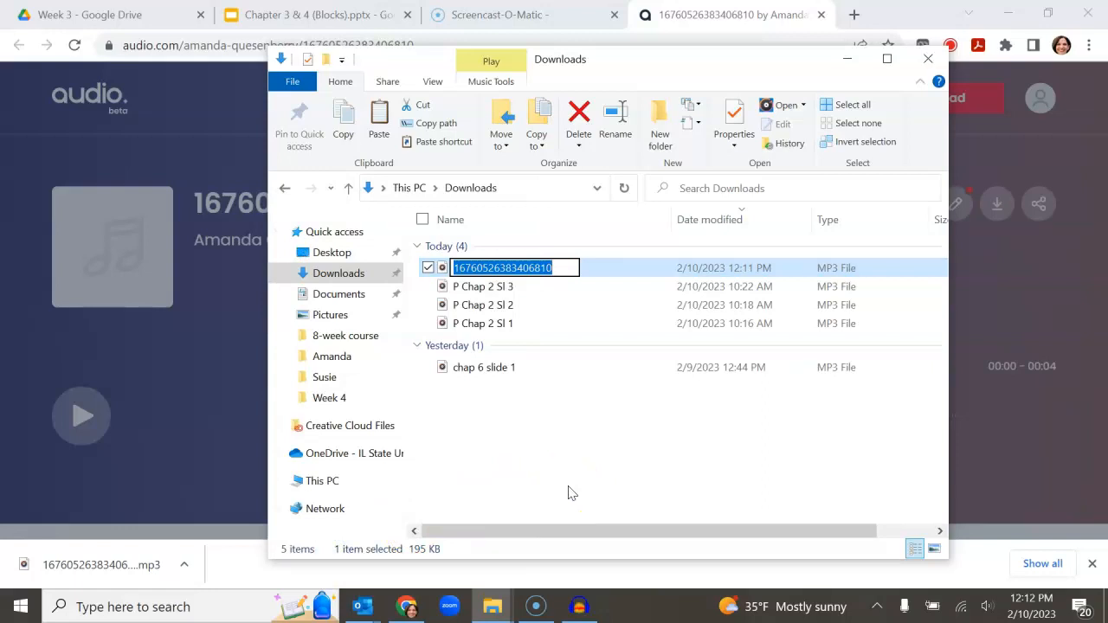
{"action": "type", "text": "Chap 3 Sl 1"}
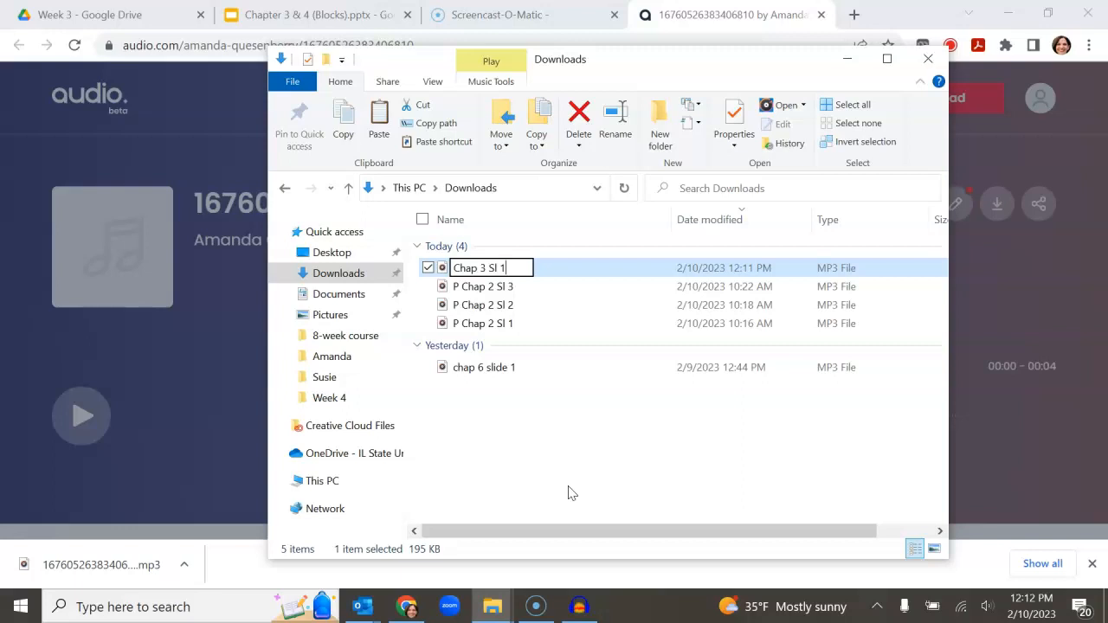
{"action": "key", "text": "Return"}
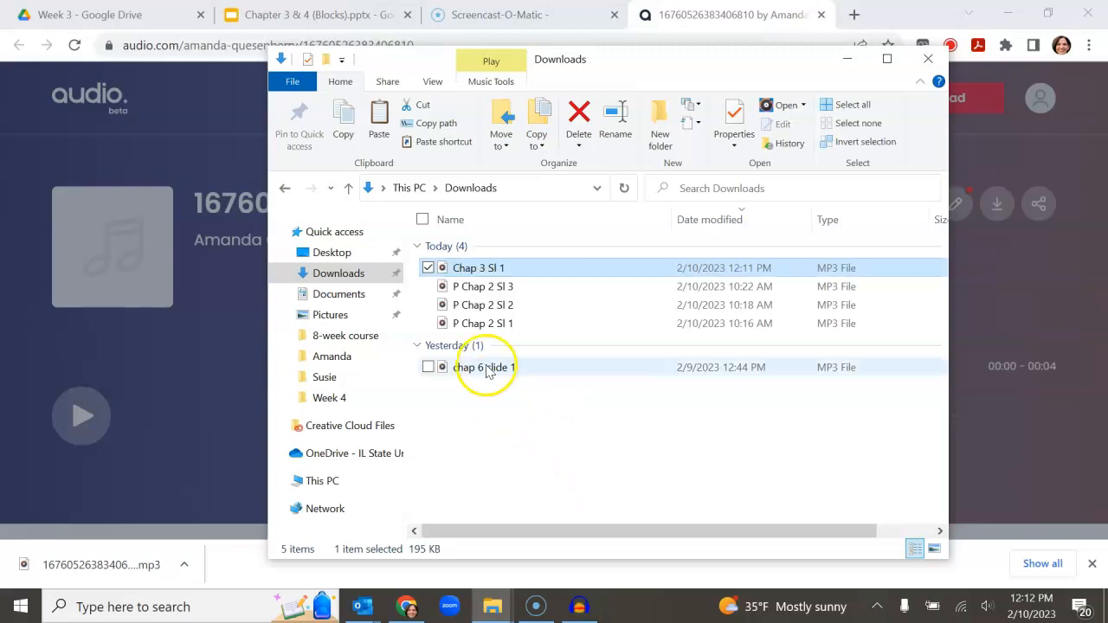
Prefix the Chap 3 Sl 1 file name with B, making it "B Chap 3 Sl 1"
{"action": "left_click", "coordinate": [455, 273]}
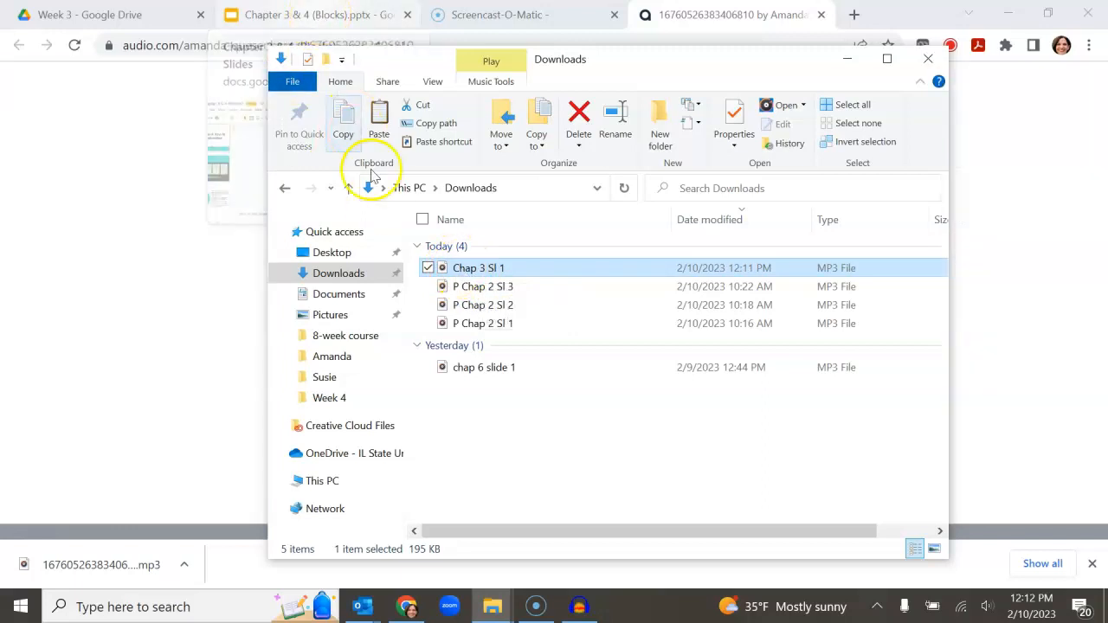
{"action": "left_click", "coordinate": [482, 269]}
{"action": "right_click", "coordinate": [482, 269]}
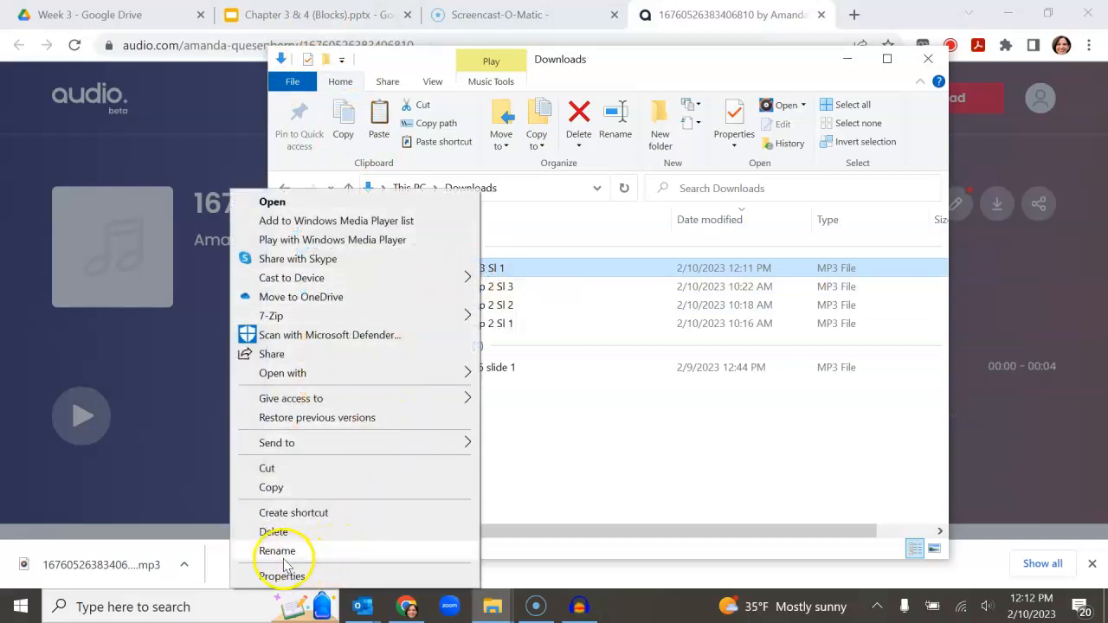
{"action": "left_click", "coordinate": [278, 550]}
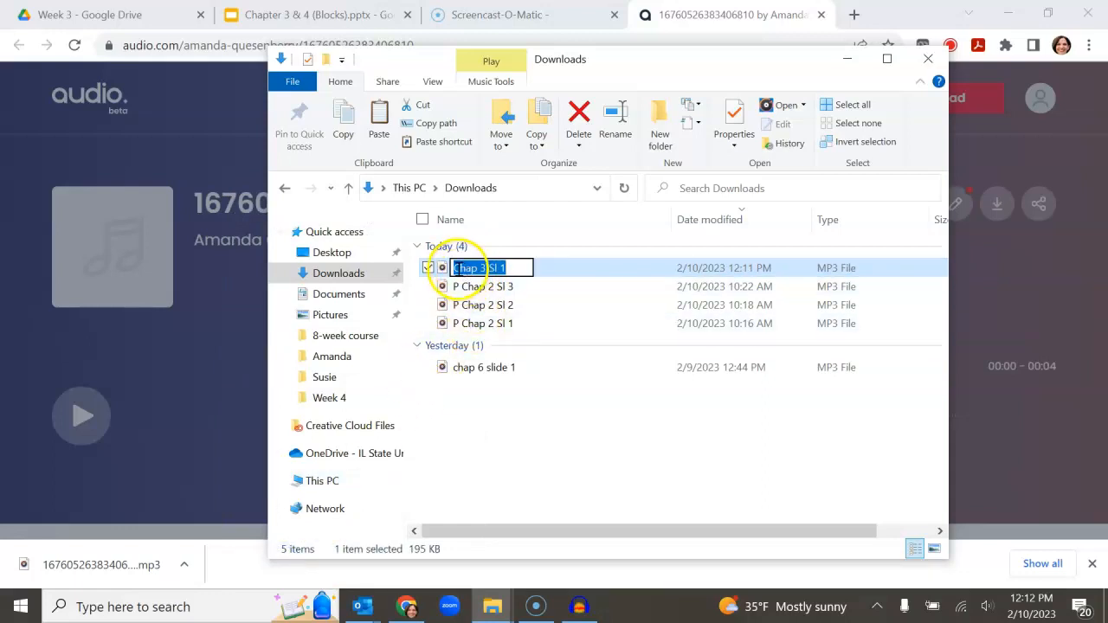
{"action": "left_click", "coordinate": [456, 268]}
{"action": "type", "text": "B"}
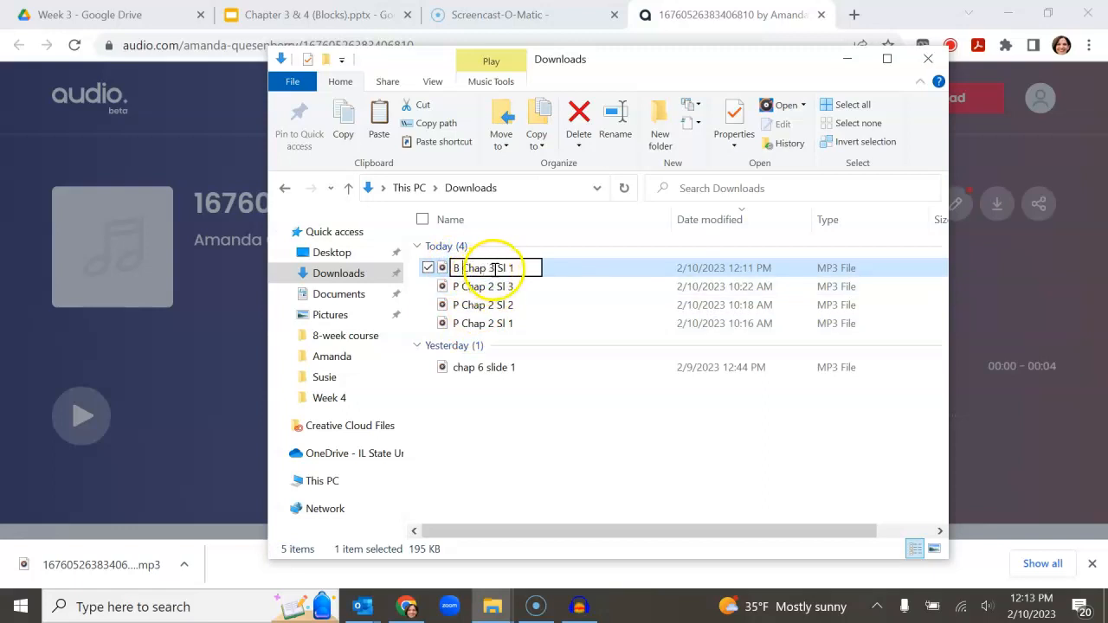
{"action": "left_click", "coordinate": [525, 266]}
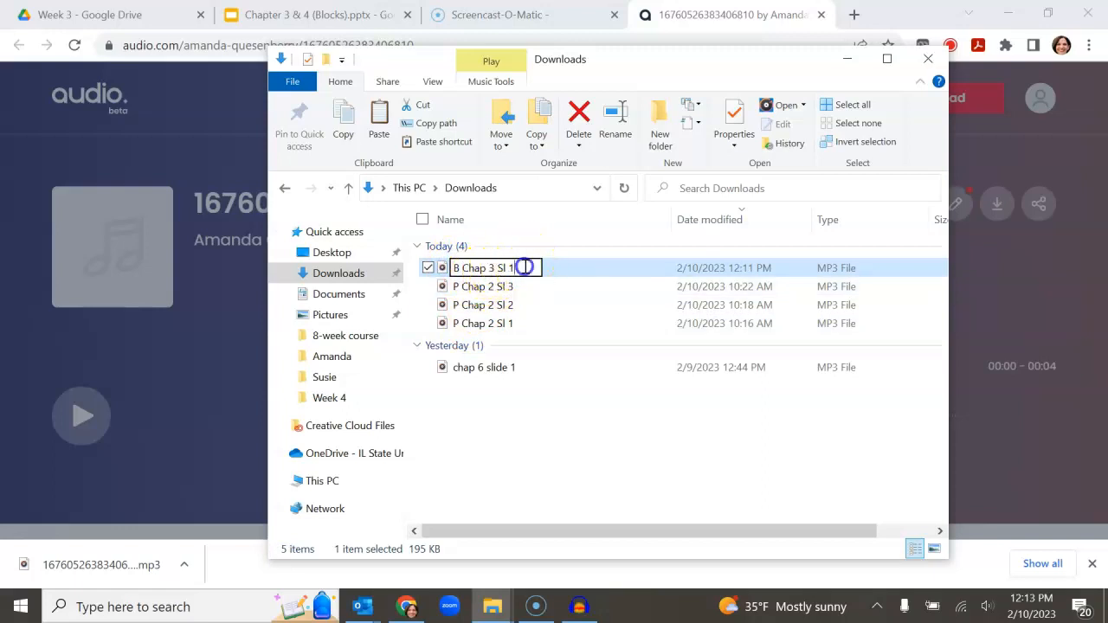
{"action": "key", "text": "Return"}
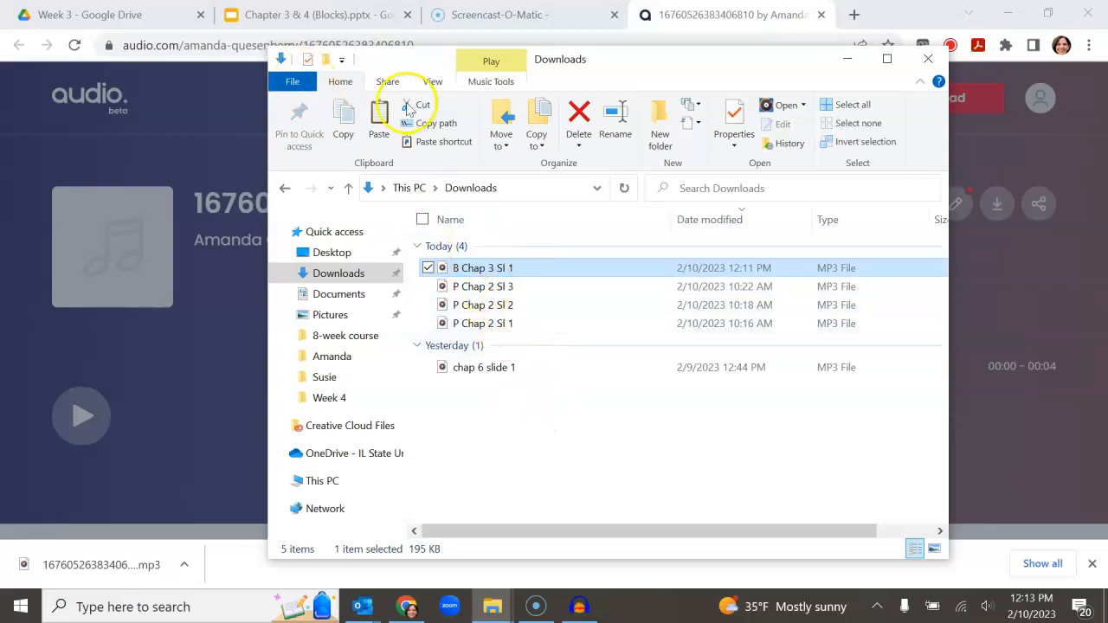
Switch to the Chapter 3 & 4 (Blocks) presentation and examine its slides and speaker notes through the Chapter 4 title slide
{"action": "left_click", "coordinate": [267, 20]}
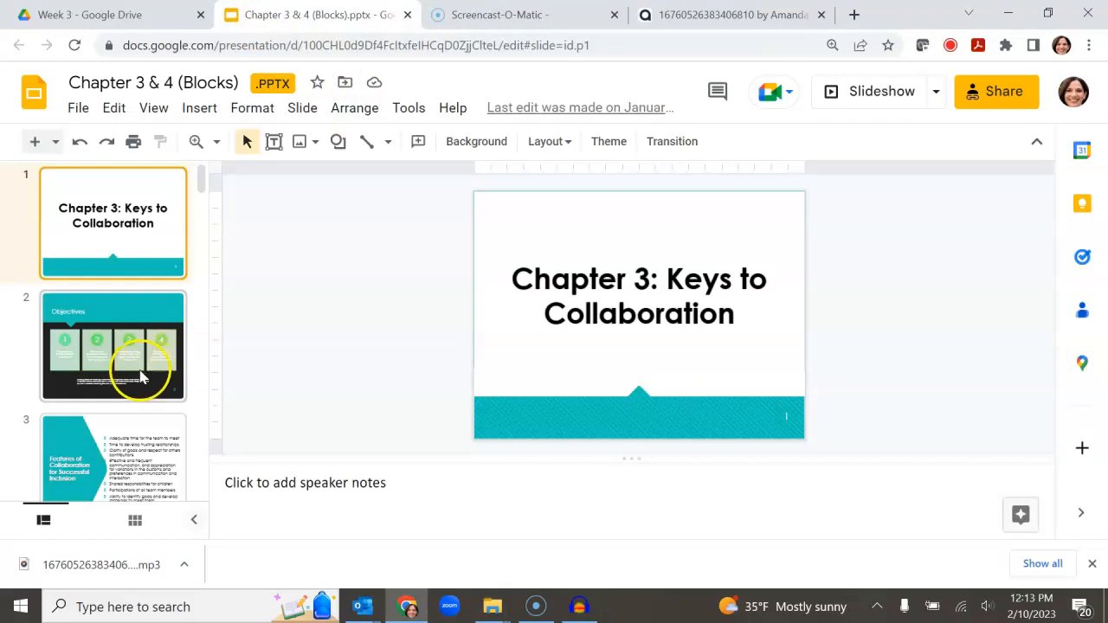
{"action": "left_click", "coordinate": [109, 358]}
{"action": "left_click", "coordinate": [137, 463]}
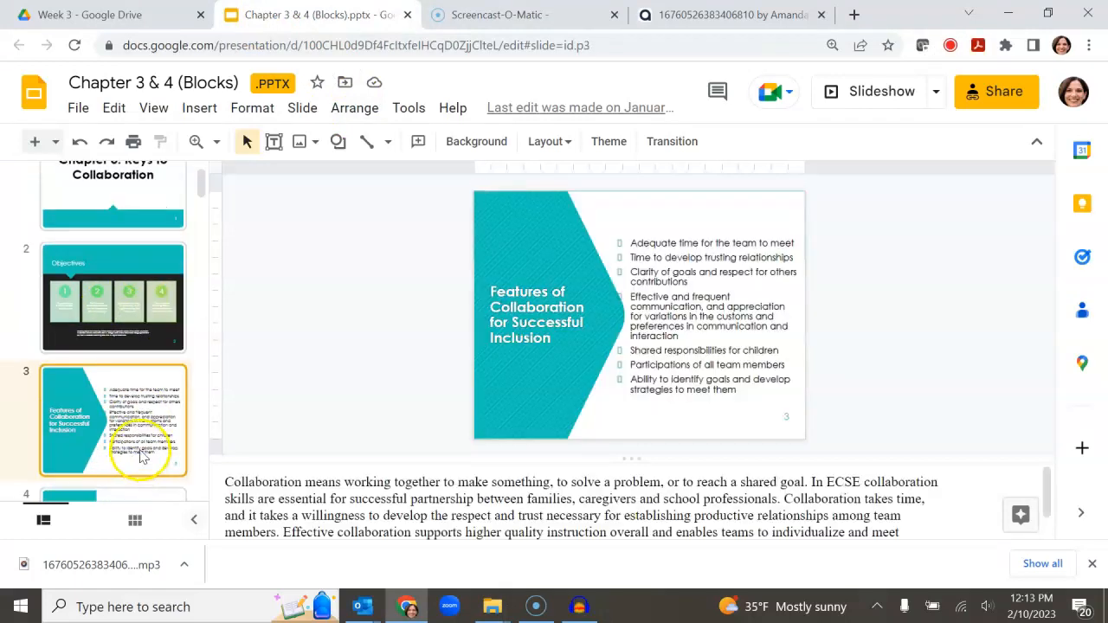
{"action": "scroll", "coordinate": [141, 450], "scroll_direction": "down", "scroll_amount": 2}
{"action": "scroll", "coordinate": [141, 455], "scroll_direction": "down", "scroll_amount": 3}
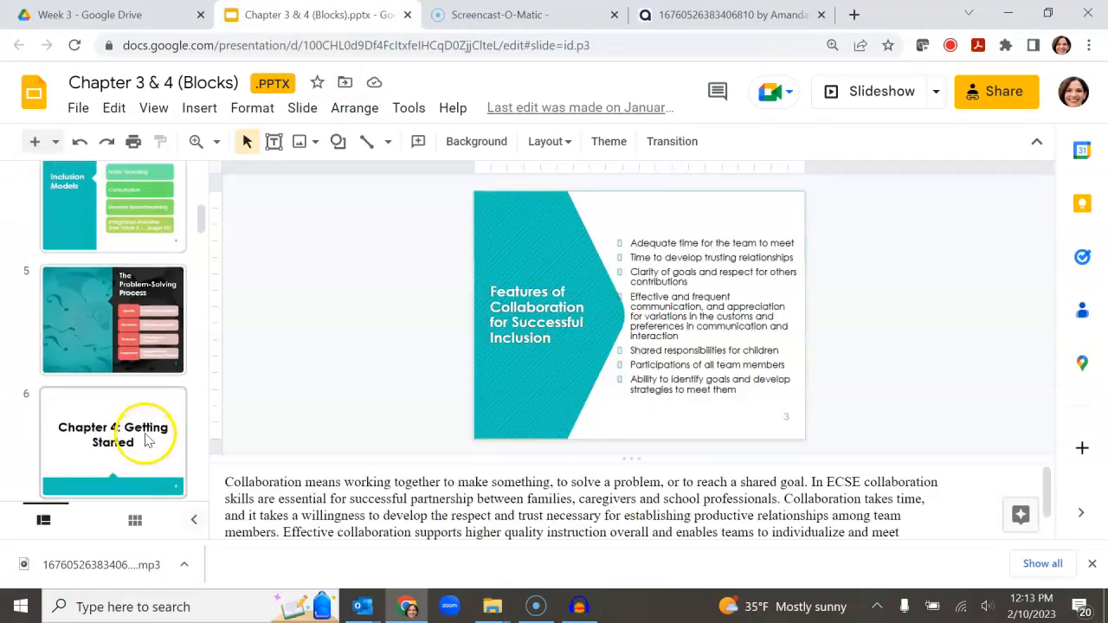
{"action": "left_click", "coordinate": [113, 437]}
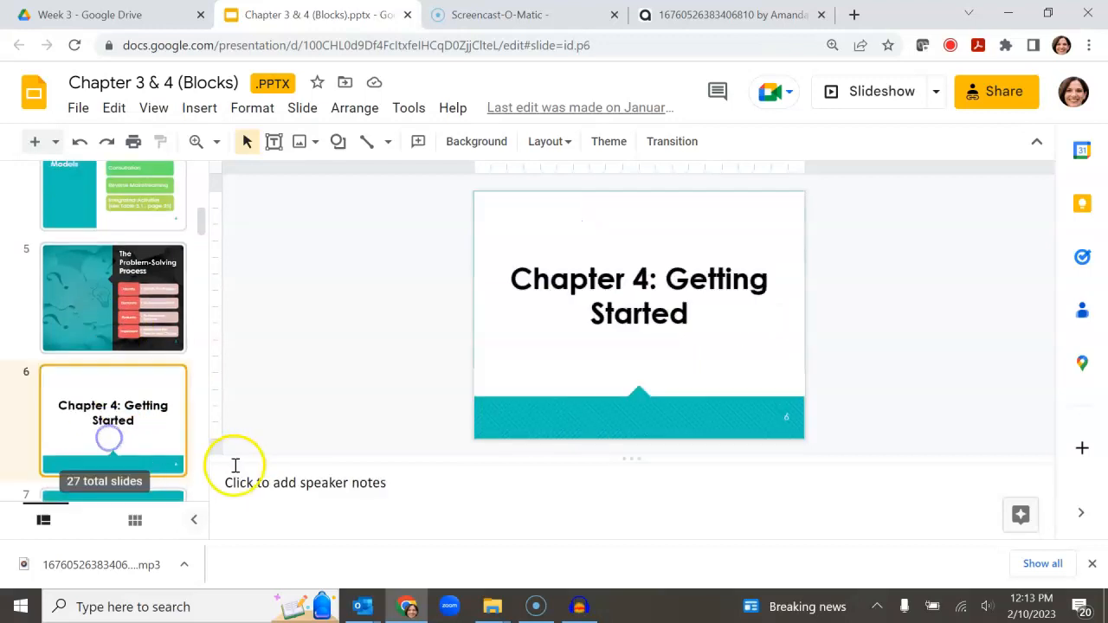
{"action": "left_click", "coordinate": [119, 310]}
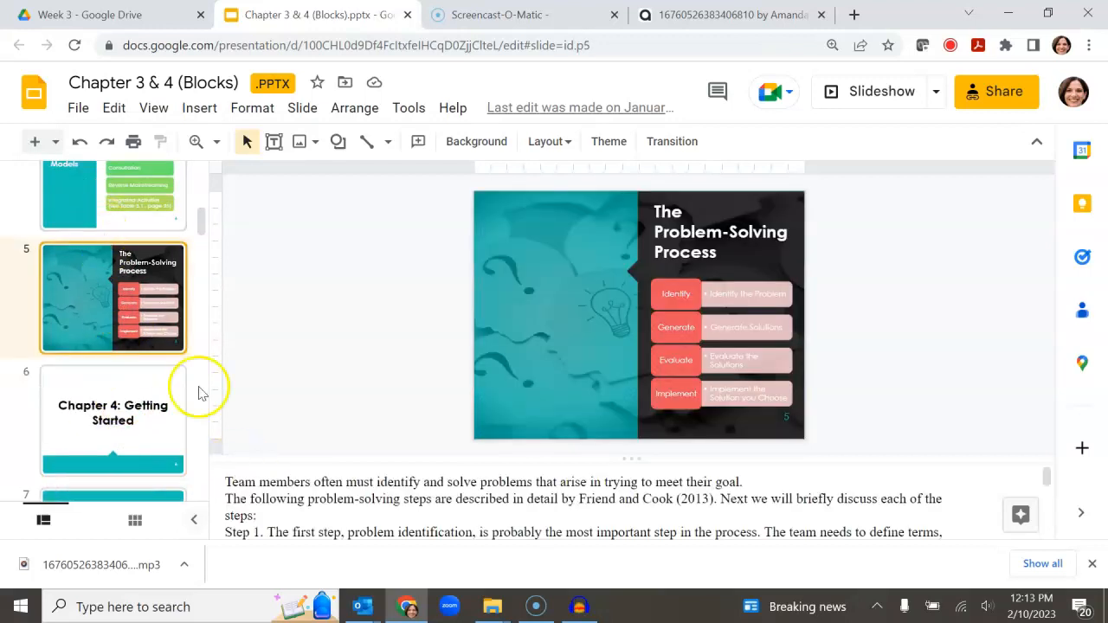
{"action": "scroll", "coordinate": [364, 493], "scroll_direction": "down", "scroll_amount": 5}
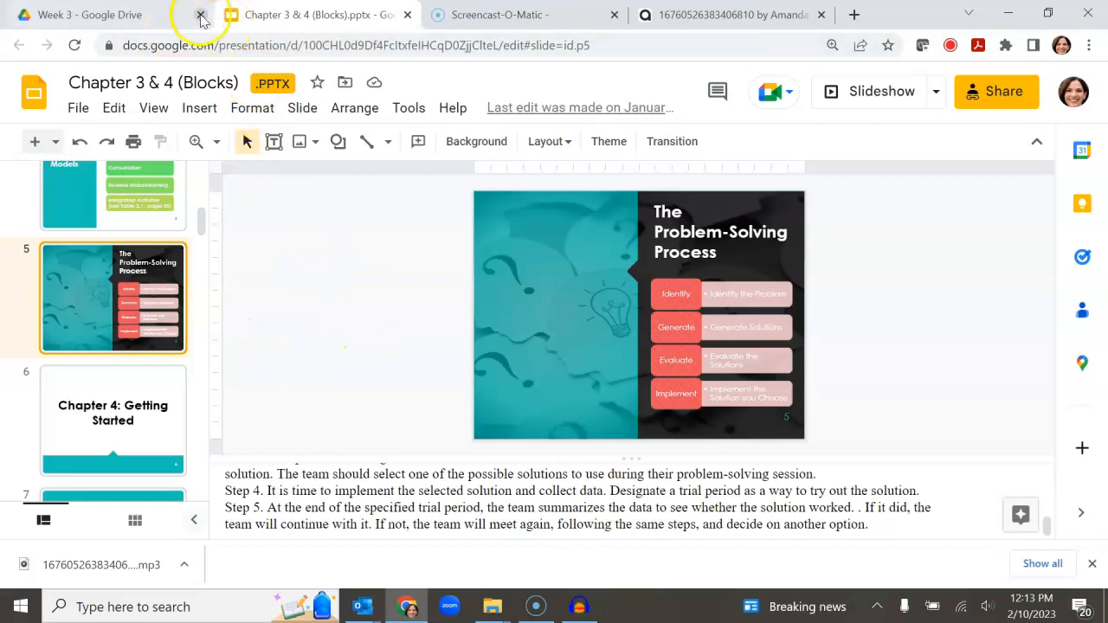
Switch to Google Drive and open the Audio Recordings for Presentations folder inside SED 386
{"action": "left_click", "coordinate": [136, 16]}
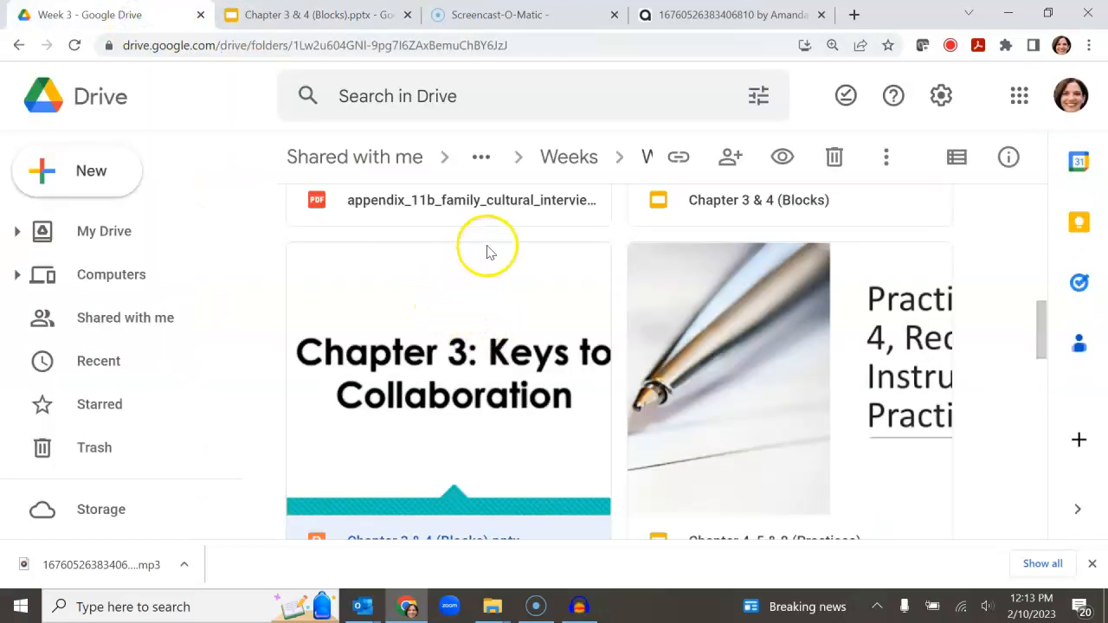
{"action": "left_click", "coordinate": [483, 165]}
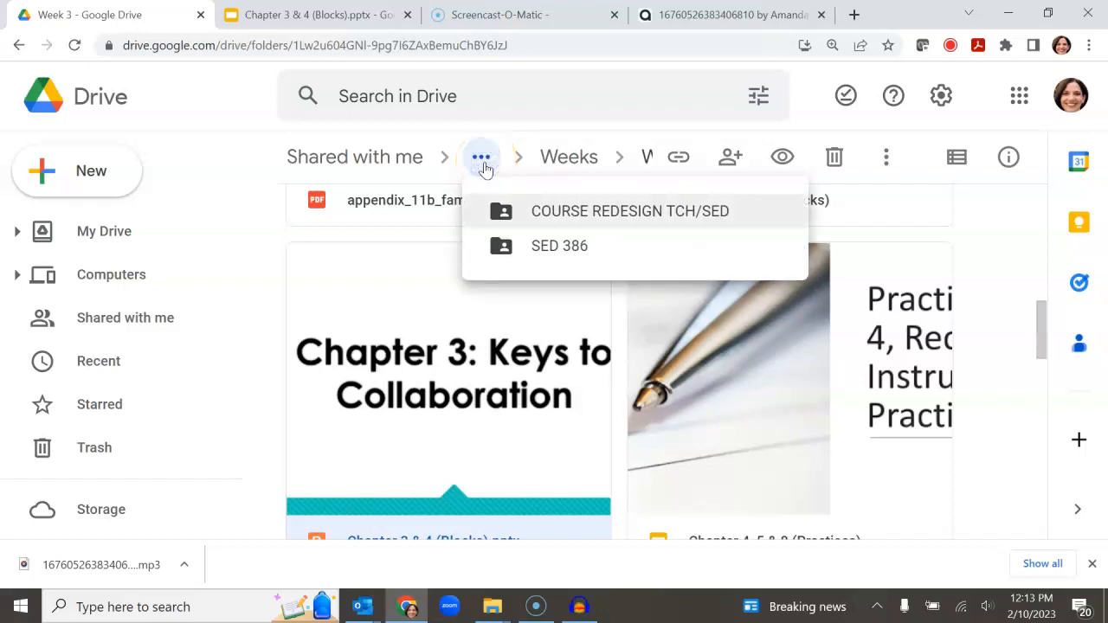
{"action": "left_click", "coordinate": [558, 251]}
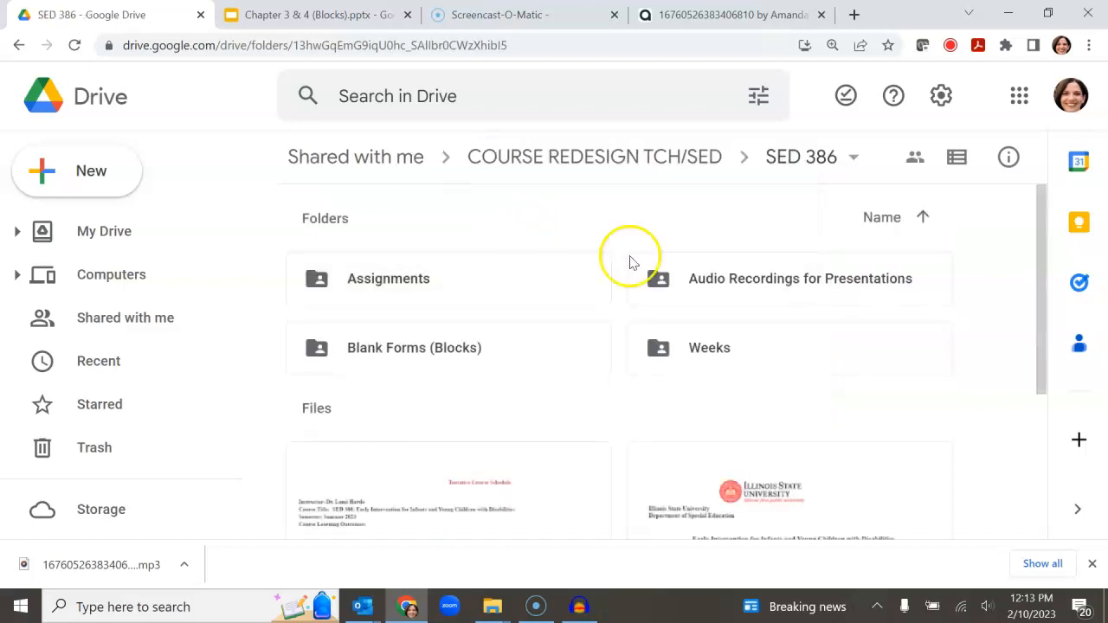
{"action": "double_click", "coordinate": [748, 286]}
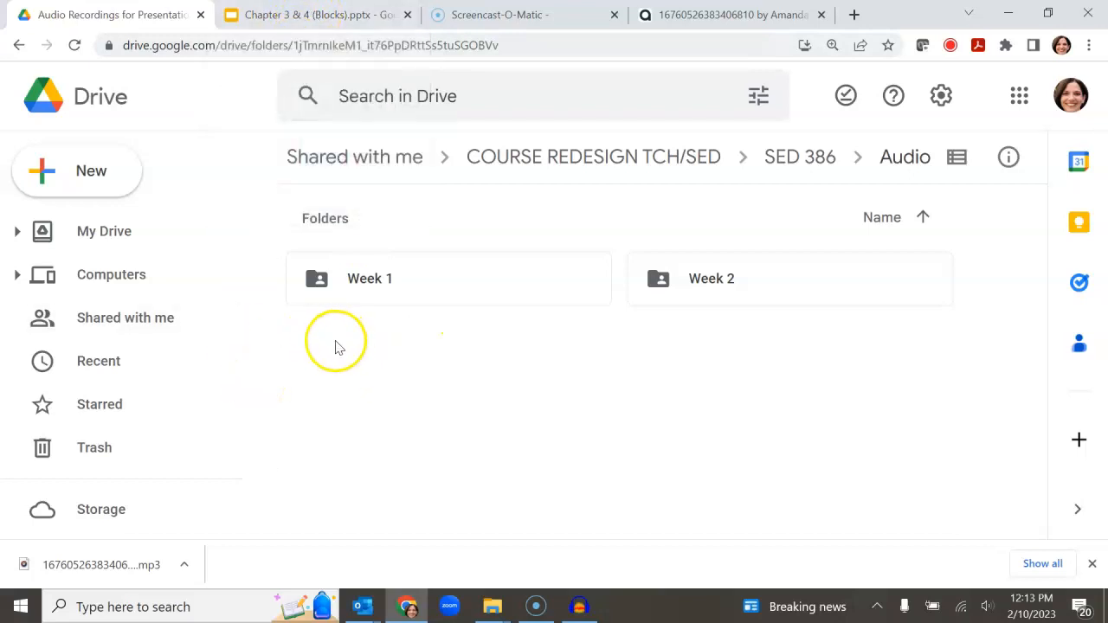
Open the Blocks- Chap. 2 folder inside the Week 2 folder
{"action": "left_click", "coordinate": [729, 286]}
{"action": "double_click", "coordinate": [731, 289]}
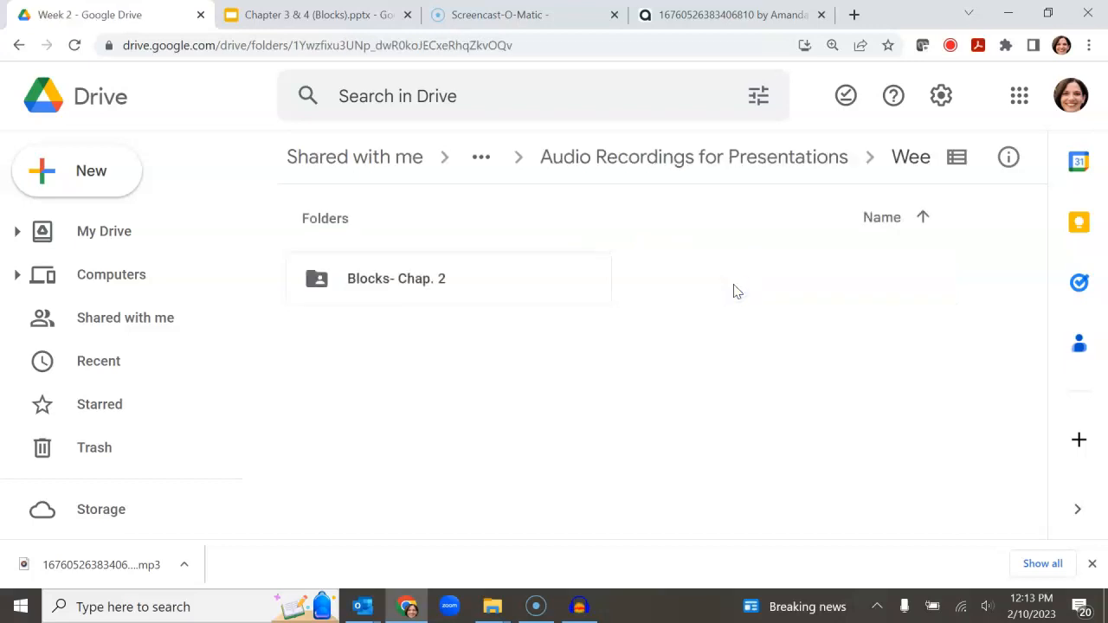
{"action": "left_click", "coordinate": [385, 287]}
{"action": "double_click", "coordinate": [386, 287]}
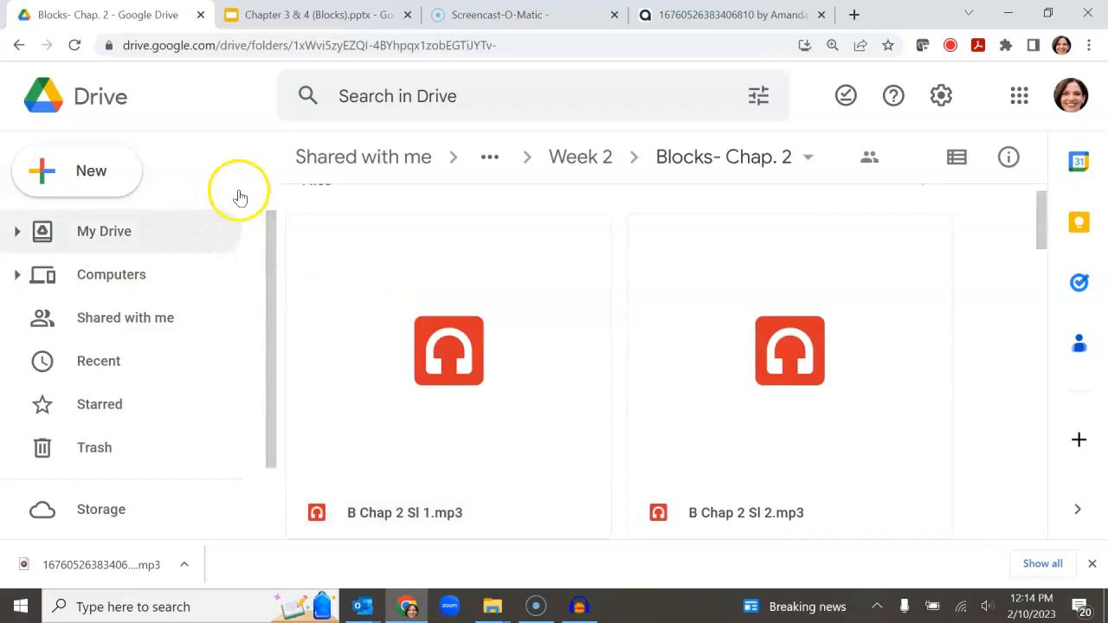
Upload the B Chap 3 Sl 1 MP3 file from Downloads to the Blocks- Chap. 2 folder
{"action": "left_click", "coordinate": [113, 178]}
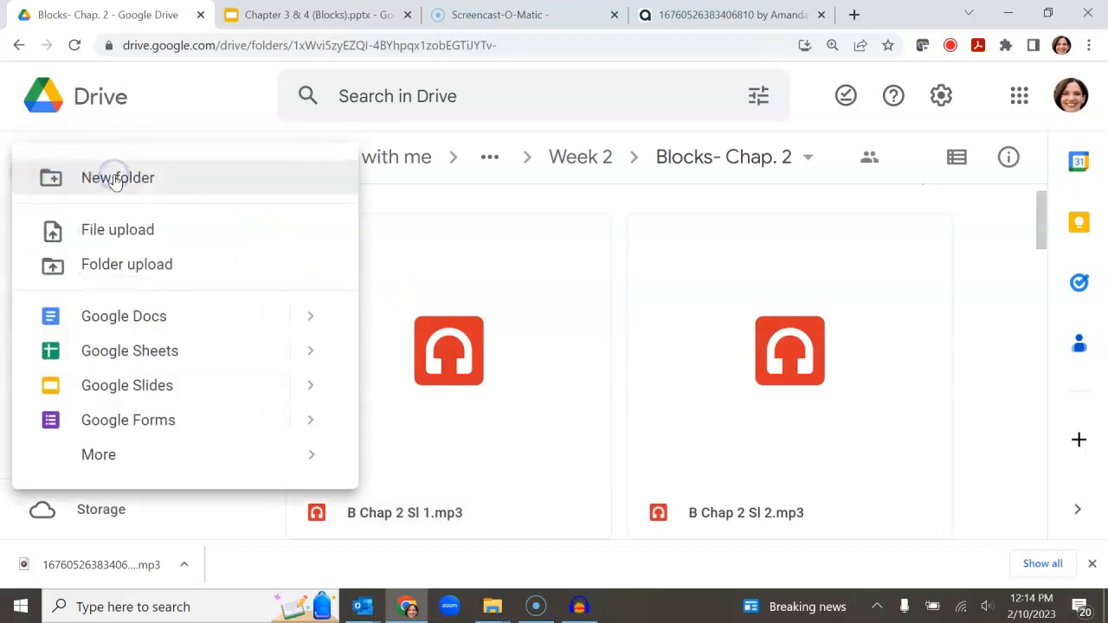
{"action": "left_click", "coordinate": [132, 234]}
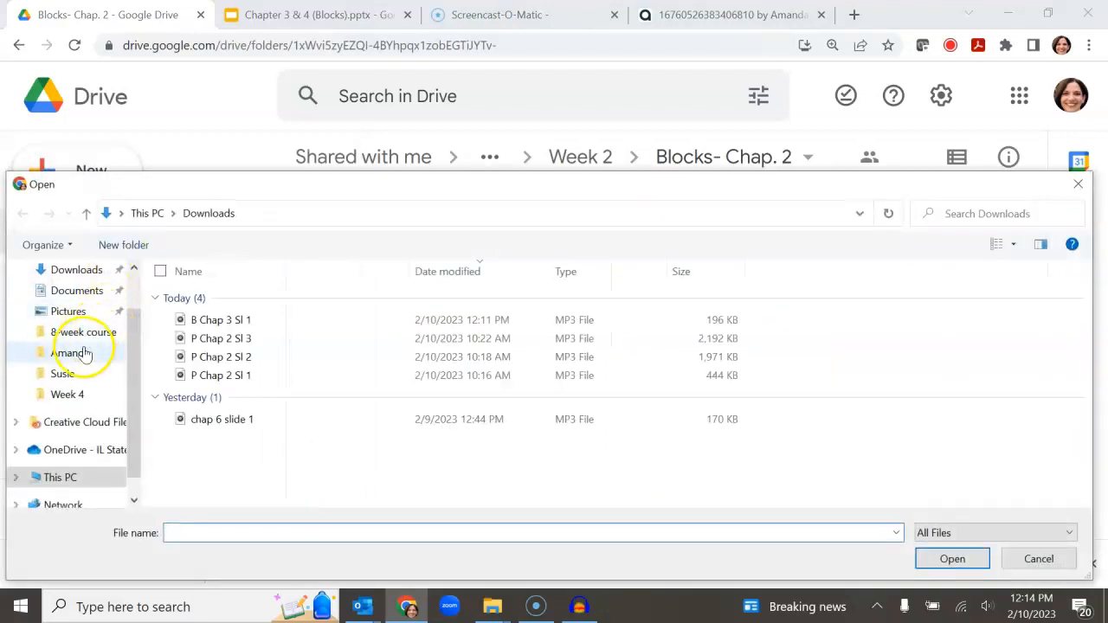
{"action": "scroll", "coordinate": [97, 279], "scroll_direction": "up", "scroll_amount": 1}
{"action": "left_click", "coordinate": [78, 291]}
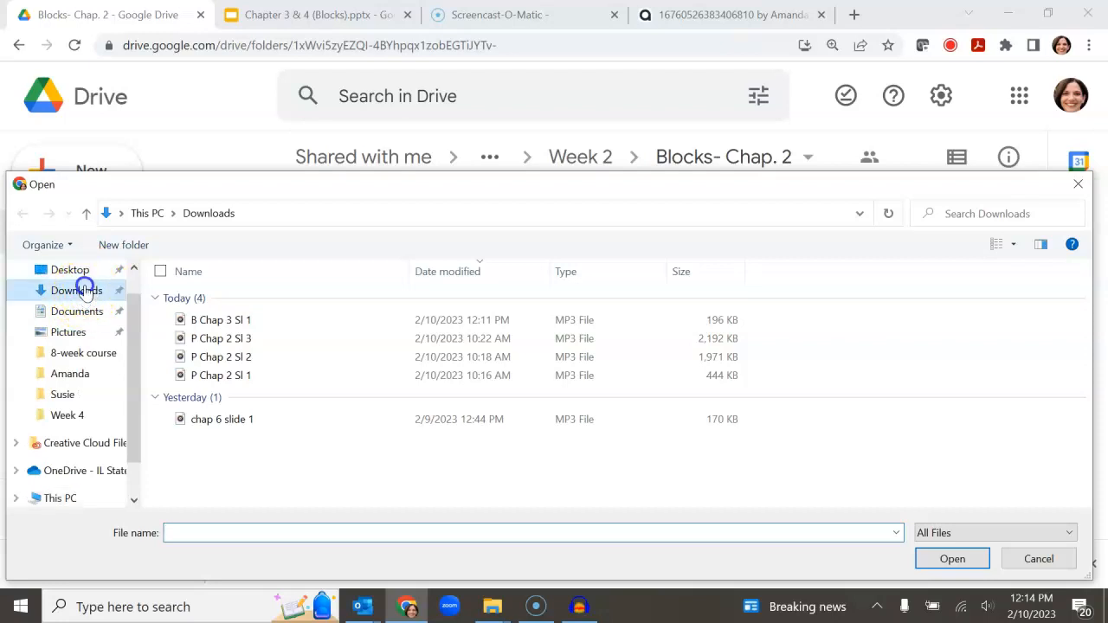
{"action": "left_click", "coordinate": [235, 322]}
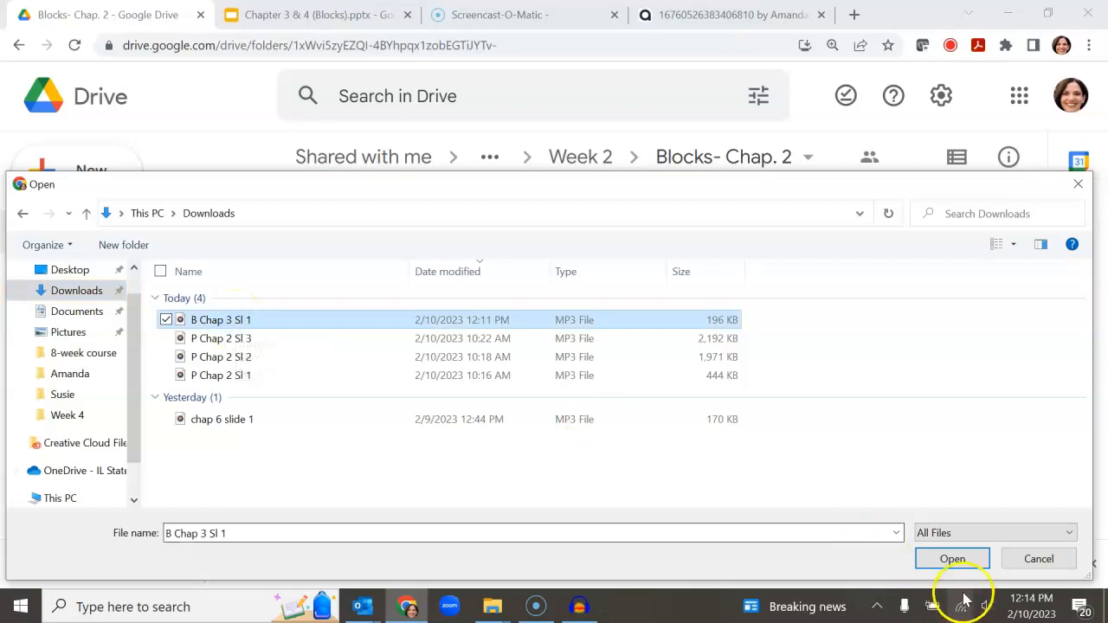
{"action": "left_click", "coordinate": [956, 559]}
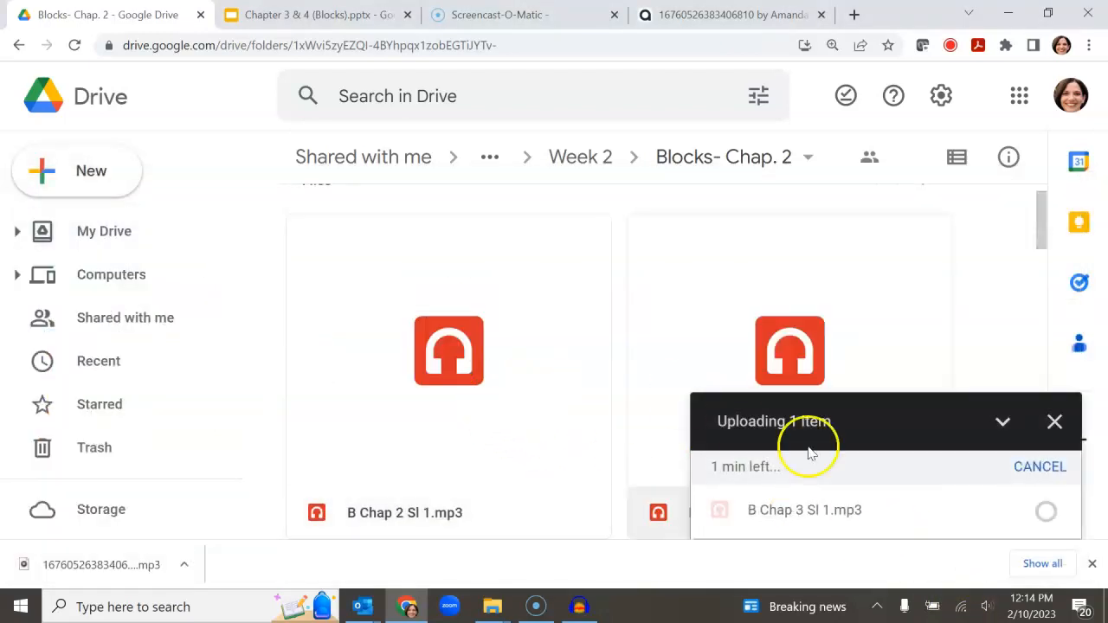
Find the uploaded B Chap 3 Sl 1.mp3 among the Blocks- Chap. 2 files and move it to the trash
{"action": "scroll", "coordinate": [575, 414], "scroll_direction": "down", "scroll_amount": 3}
{"action": "scroll", "coordinate": [568, 410], "scroll_direction": "up", "scroll_amount": 2}
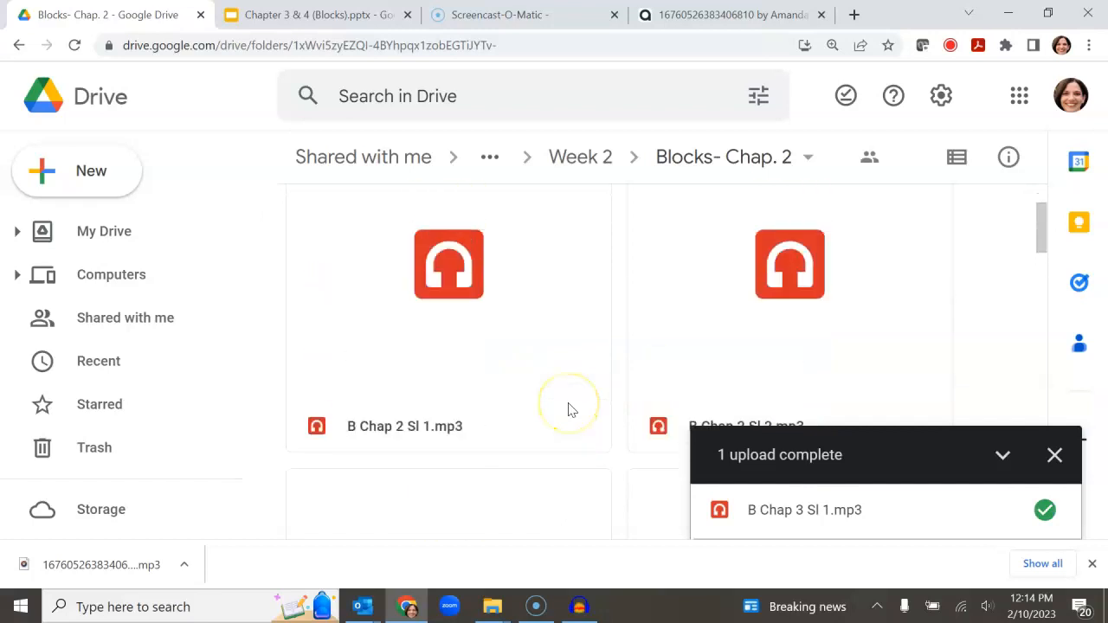
{"action": "scroll", "coordinate": [421, 376], "scroll_direction": "down", "scroll_amount": 1}
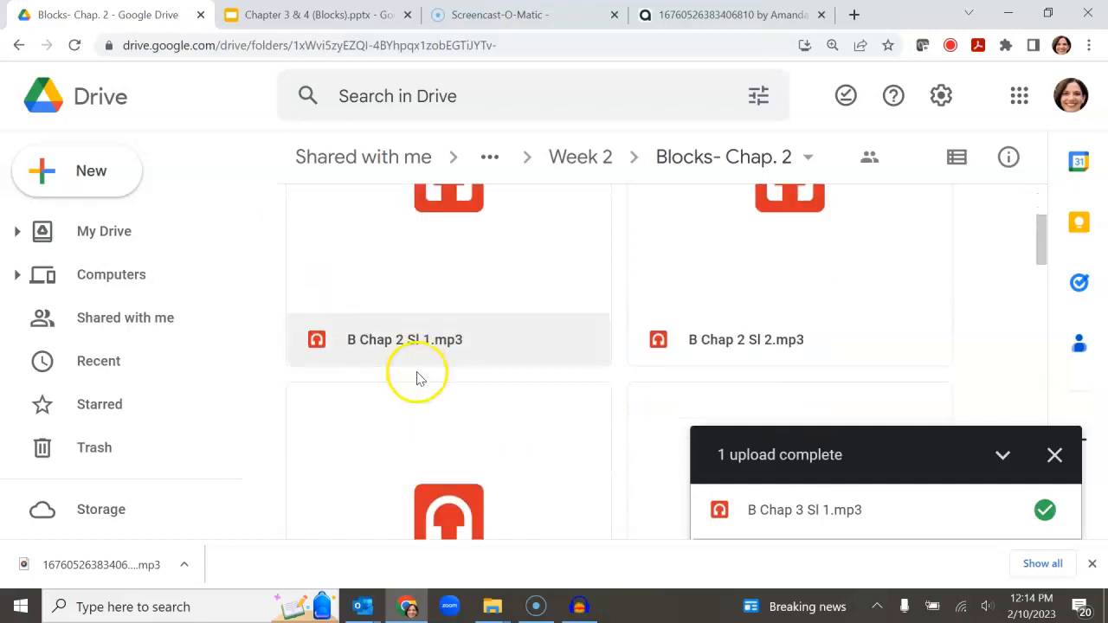
{"action": "scroll", "coordinate": [416, 379], "scroll_direction": "down", "scroll_amount": 1}
{"action": "scroll", "coordinate": [416, 377], "scroll_direction": "down", "scroll_amount": 5}
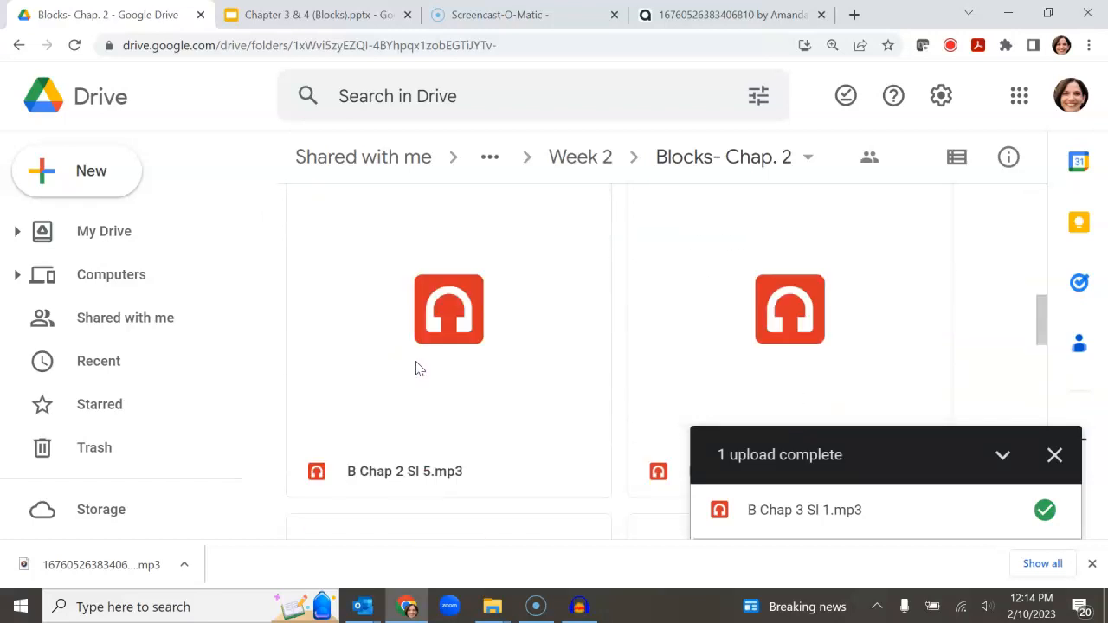
{"action": "scroll", "coordinate": [415, 366], "scroll_direction": "down", "scroll_amount": 6}
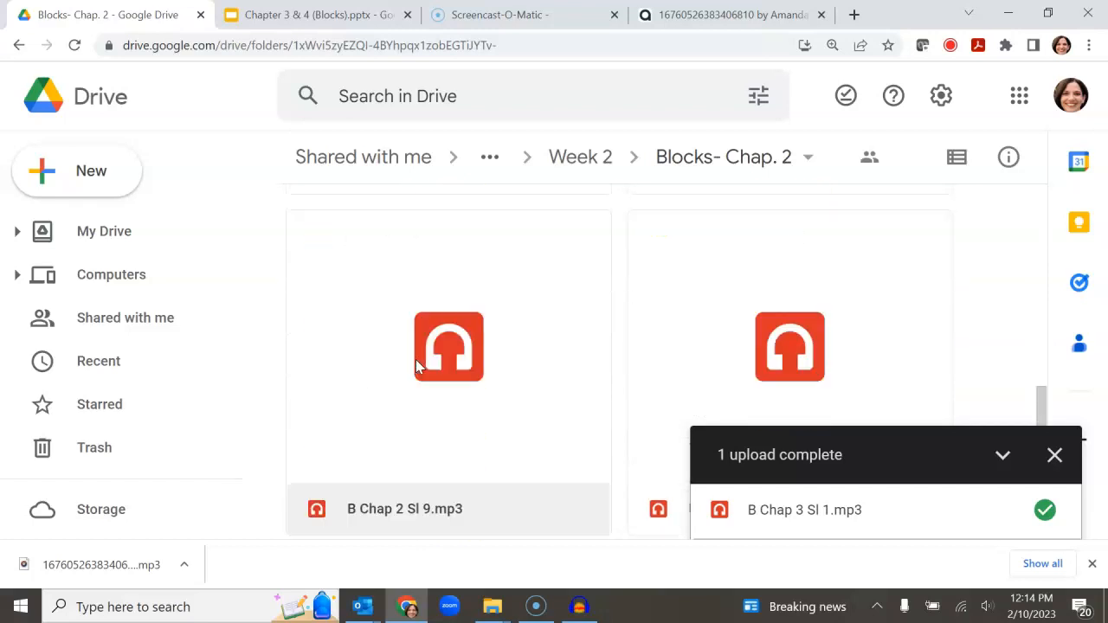
{"action": "scroll", "coordinate": [415, 365], "scroll_direction": "down", "scroll_amount": 1}
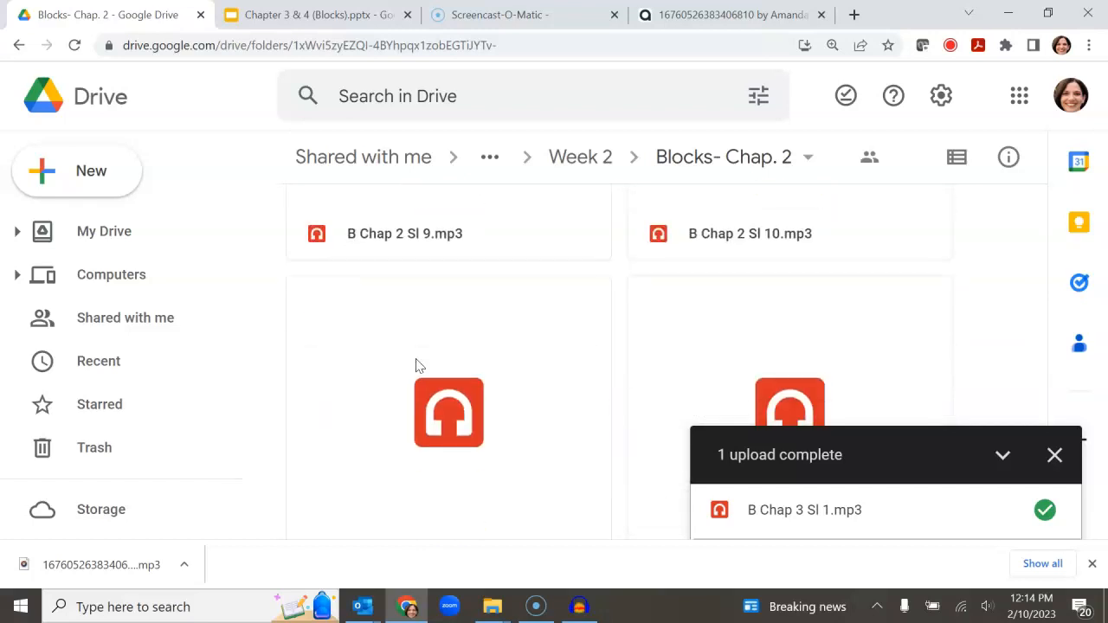
{"action": "scroll", "coordinate": [416, 365], "scroll_direction": "down", "scroll_amount": 3}
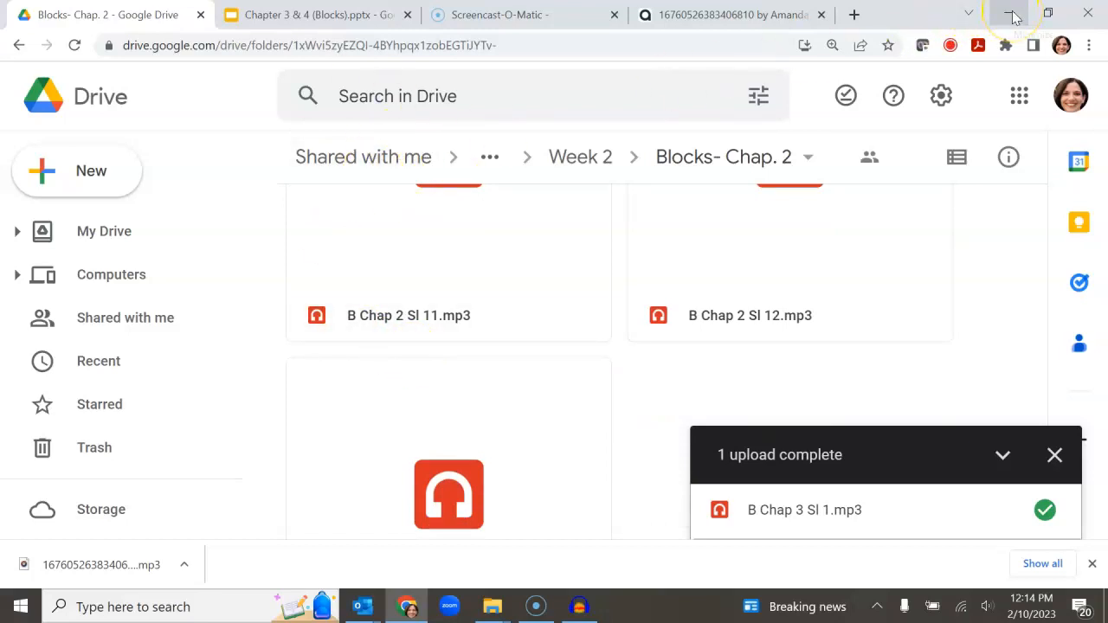
{"action": "scroll", "coordinate": [489, 355], "scroll_direction": "down", "scroll_amount": 2}
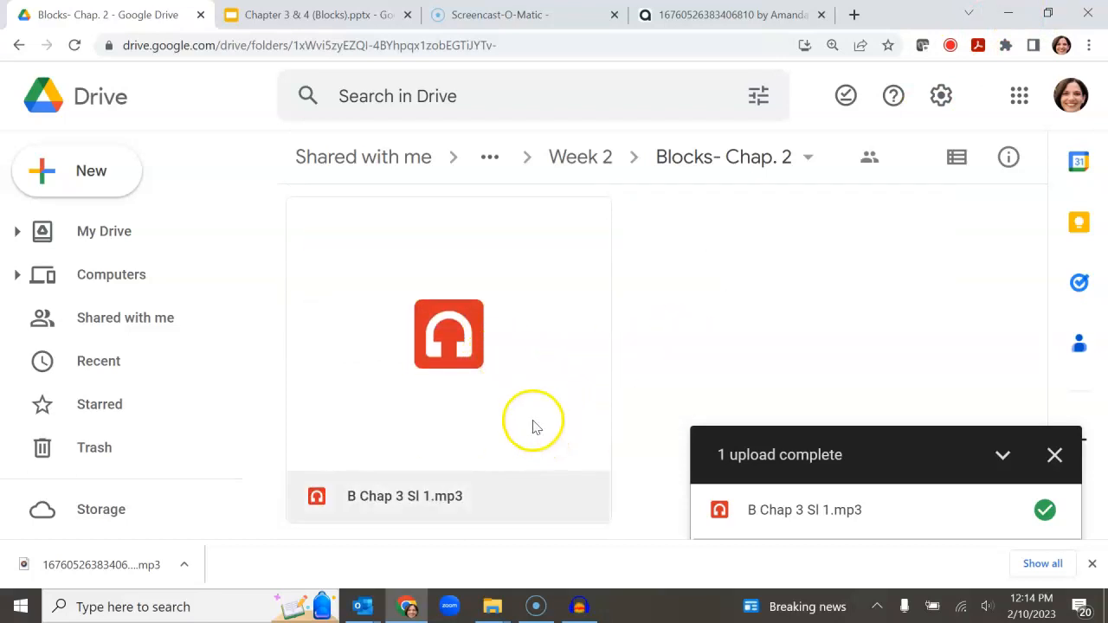
{"action": "left_click", "coordinate": [484, 396]}
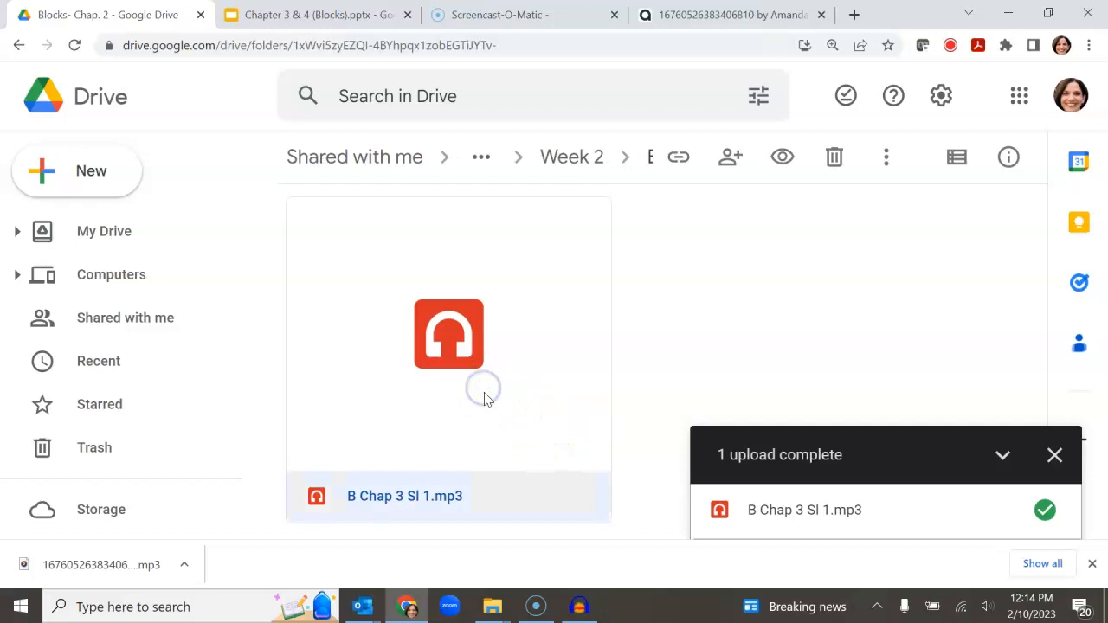
{"action": "key", "text": "Delete"}
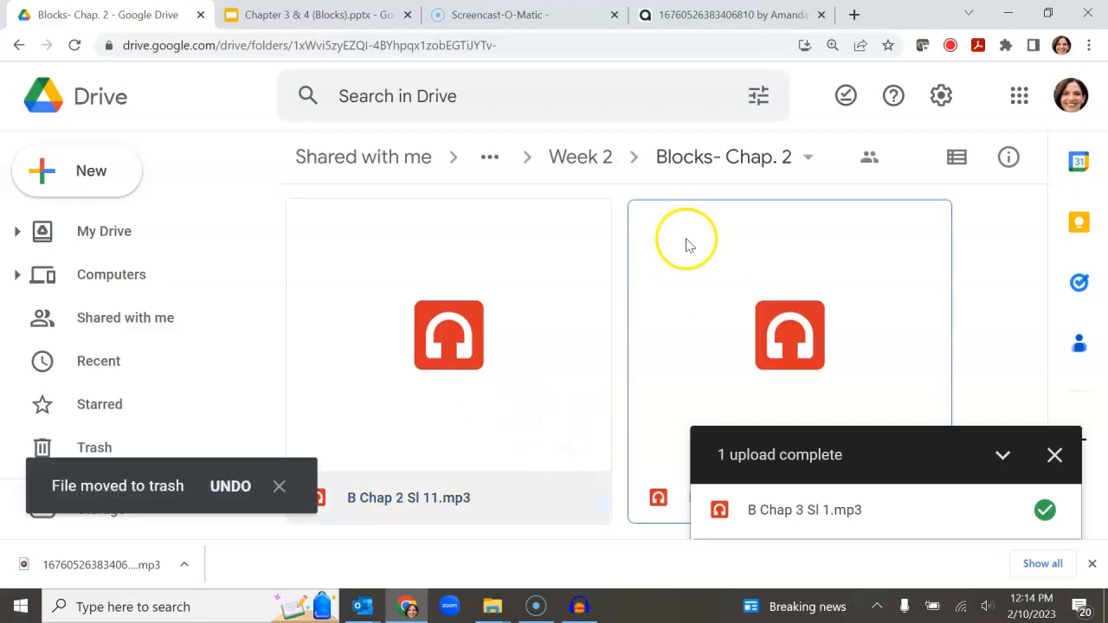
Minimise the browser and switch to the Audio Recordings message draft in Outlook
{"action": "left_click", "coordinate": [1008, 13]}
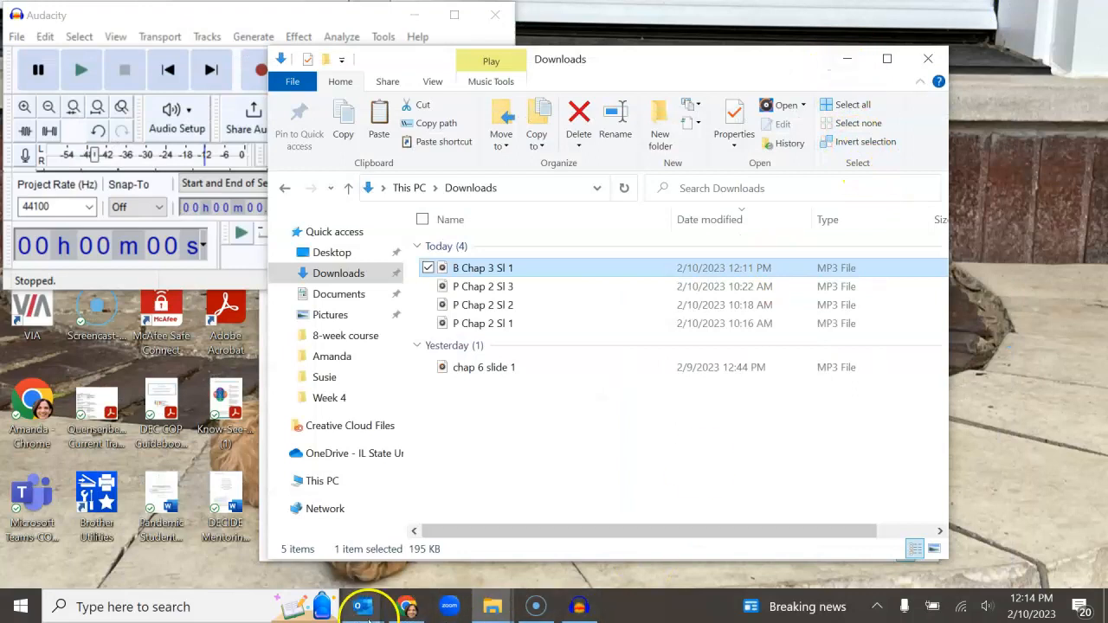
{"action": "mouse_move", "coordinate": [362, 605]}
{"action": "left_click", "coordinate": [397, 564]}
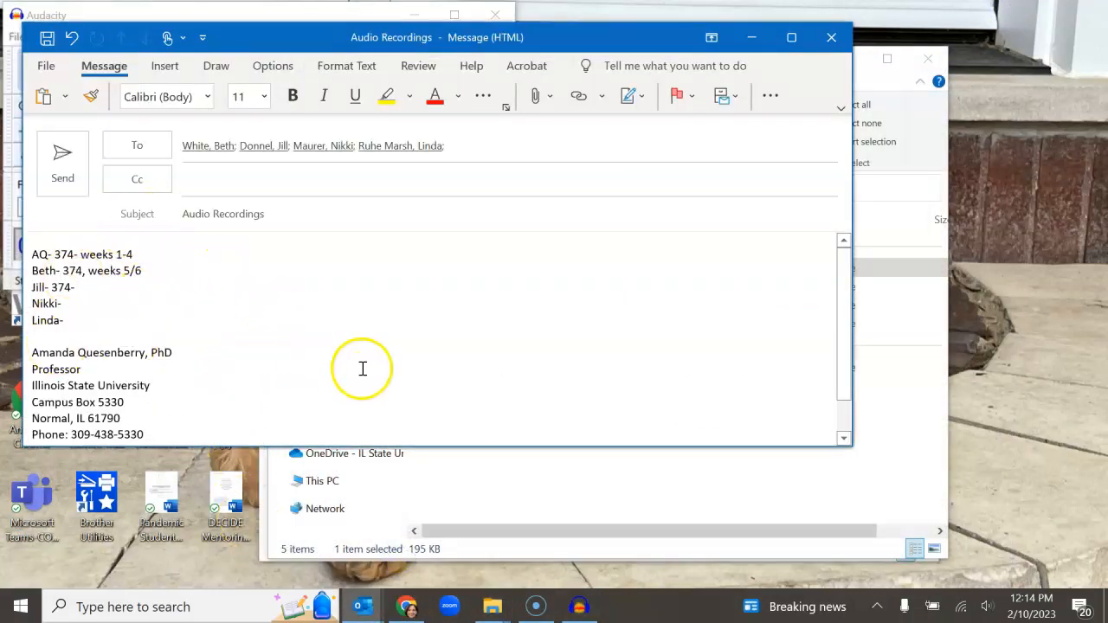
Switch to the Outlook inbox and delete the new Brazelton Touchpoints Center message from the Other mail
{"action": "mouse_move", "coordinate": [355, 610]}
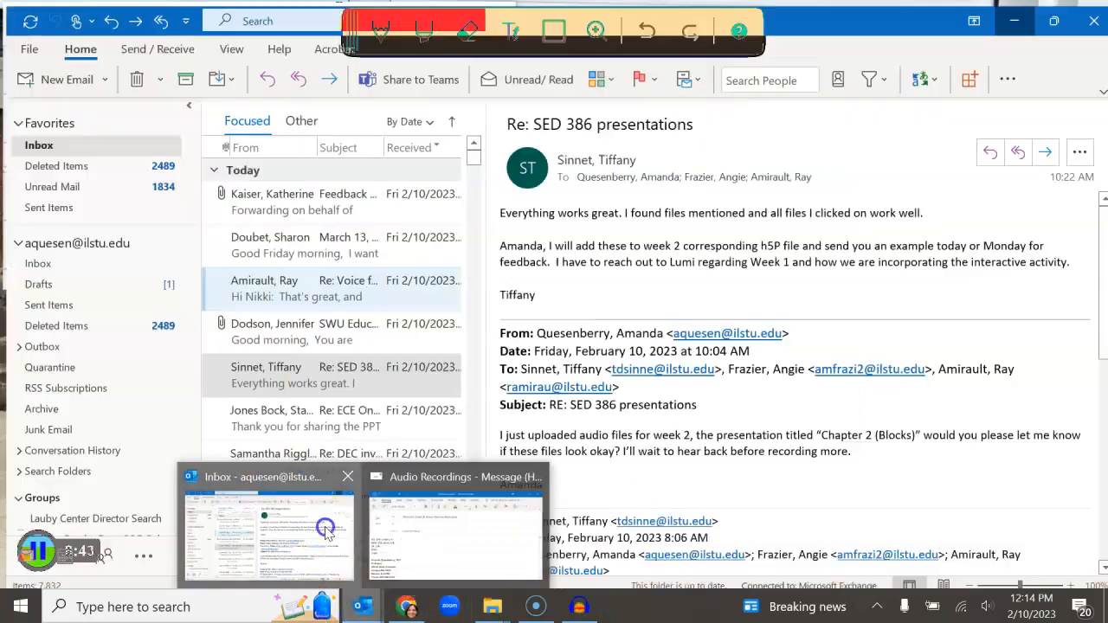
{"action": "left_click", "coordinate": [381, 578]}
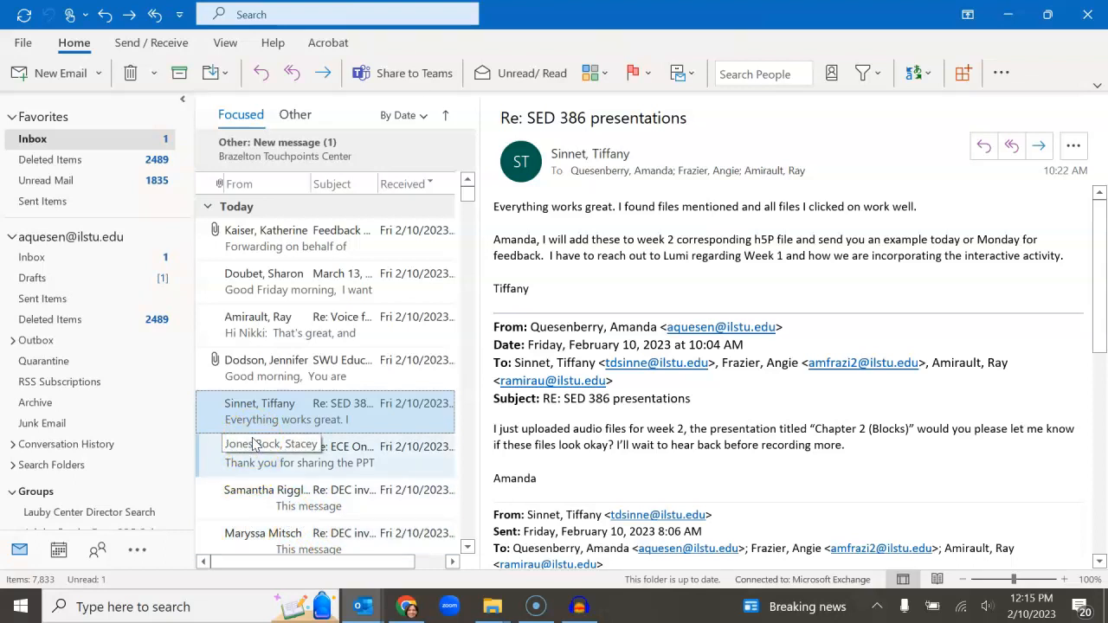
{"action": "left_click", "coordinate": [311, 164]}
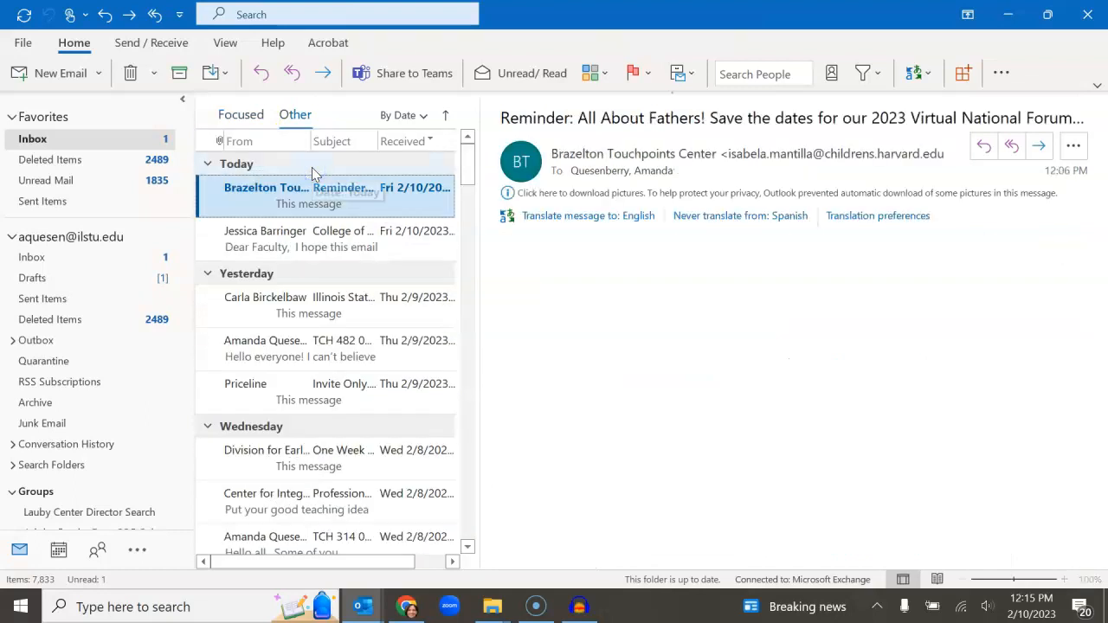
{"action": "key", "text": "Delete"}
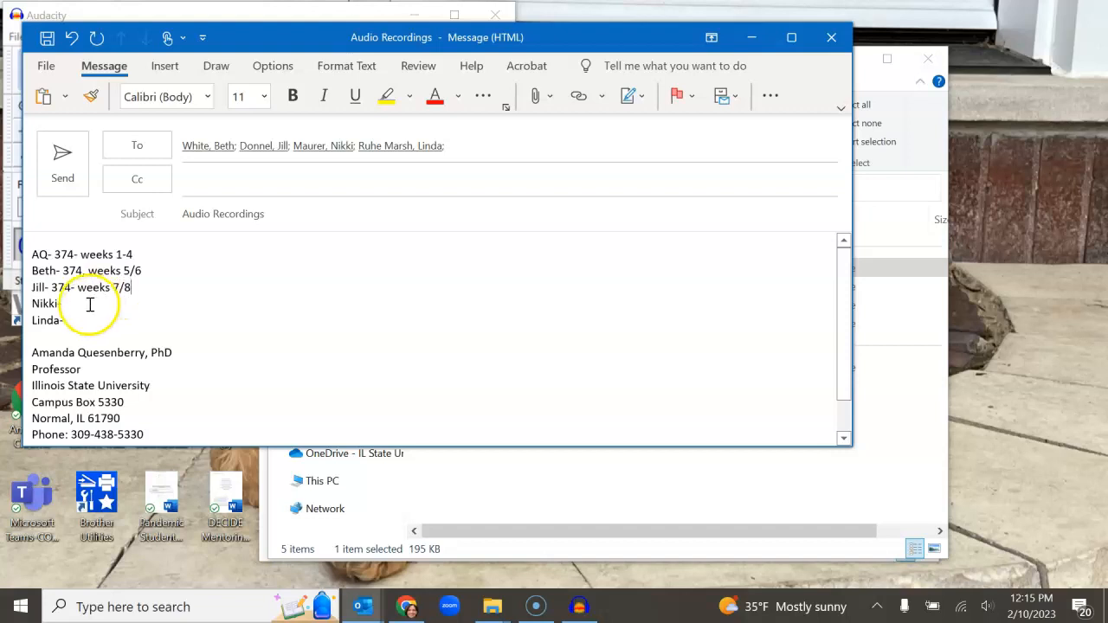
List the 386 assignments in the draft, 1/2 and 7/8 for the sender, 3/4 and 5/6 for two colleagues, and minimise the draft
{"action": "left_click", "coordinate": [142, 285]}
{"action": "key", "text": "Return"}
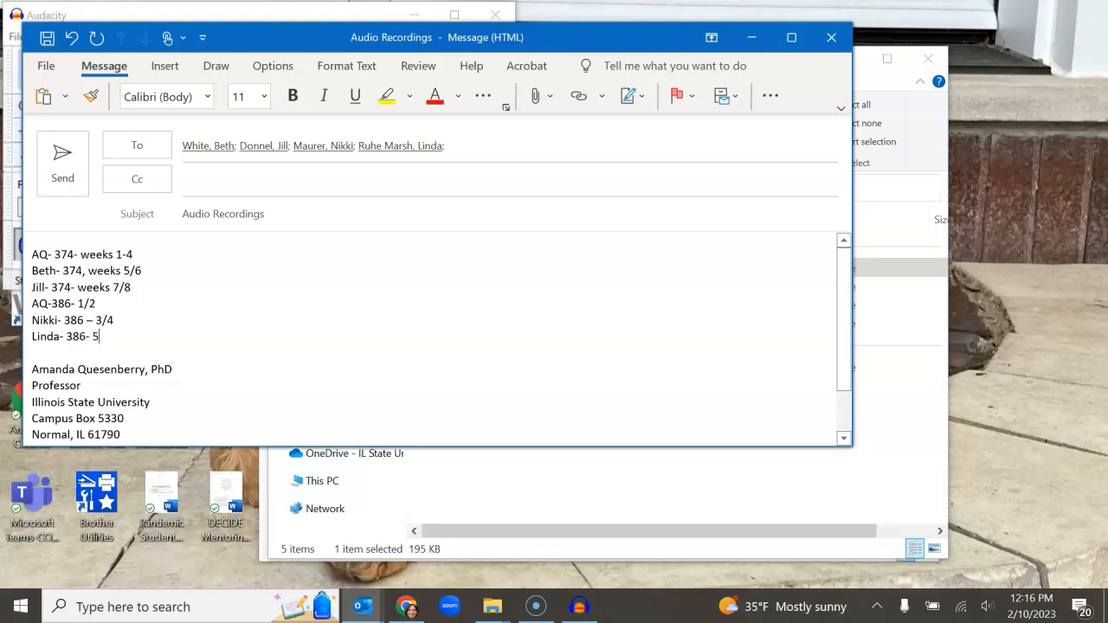
{"action": "key", "text": "Return"}
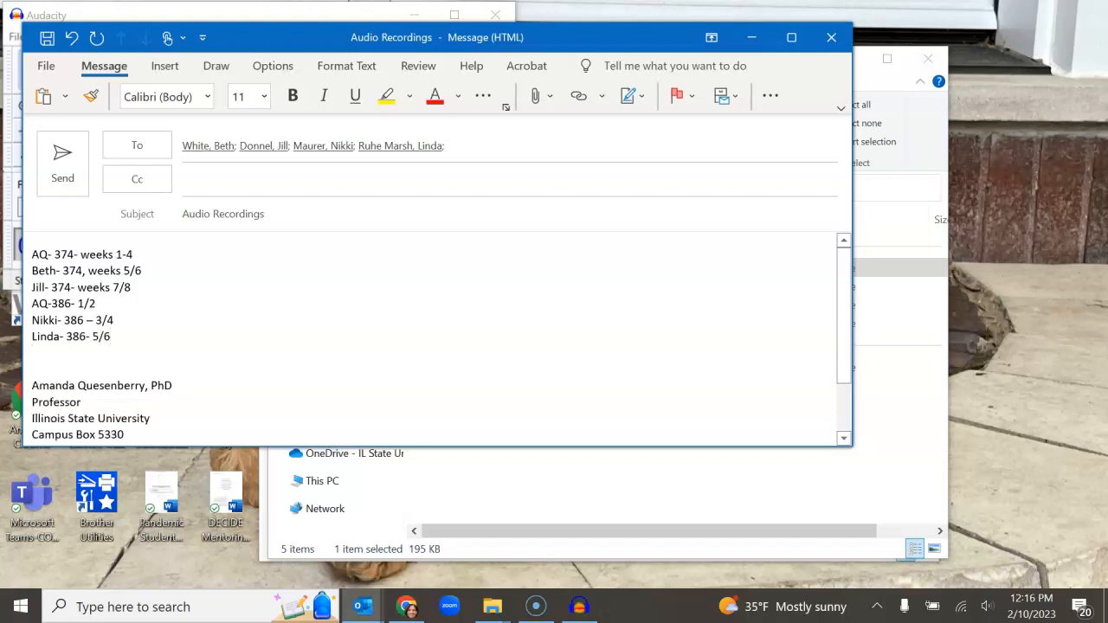
{"action": "left_click", "coordinate": [104, 302]}
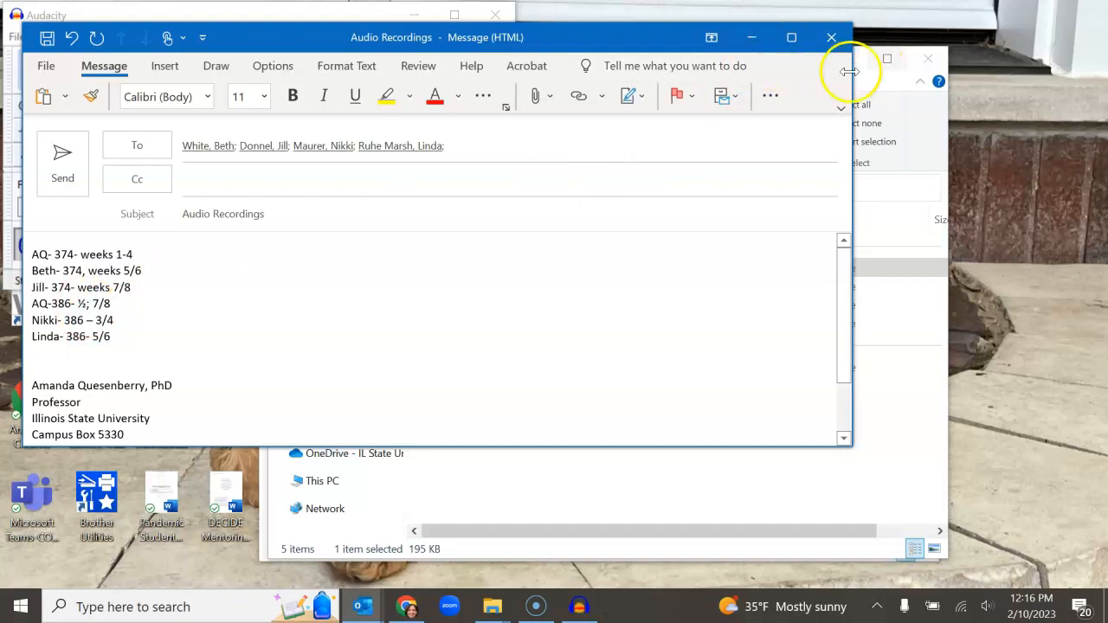
{"action": "left_click", "coordinate": [769, 46]}
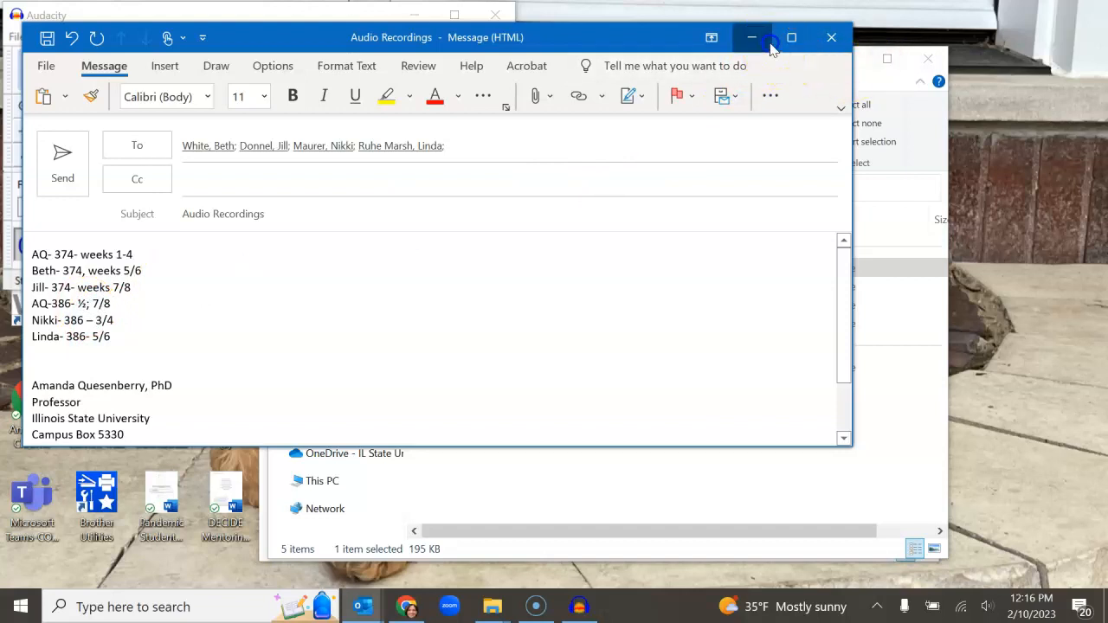